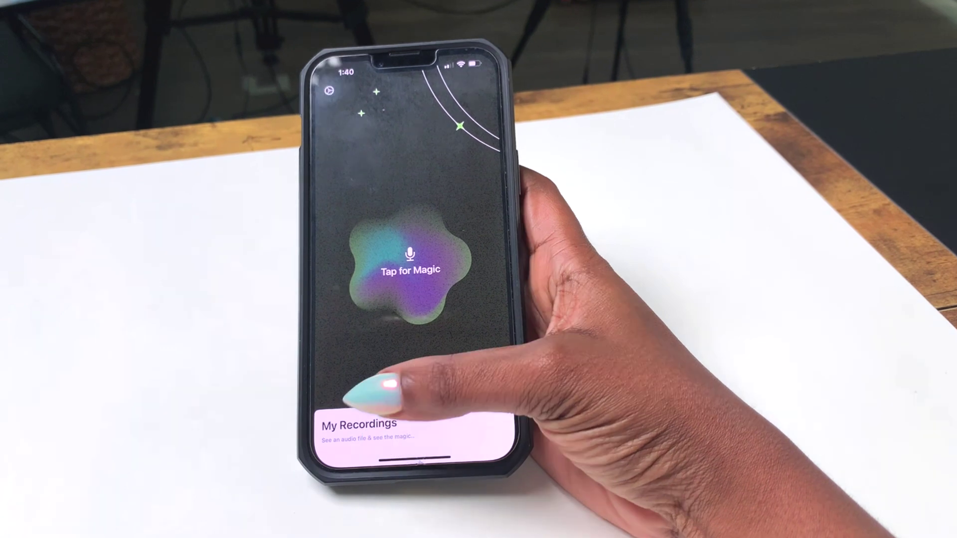
# - Expand the My Recordings sheet, then swipe it back down to the Tap for Magic recorder
pyautogui.moveTo(372, 382); pyautogui.dragTo(443, 189)
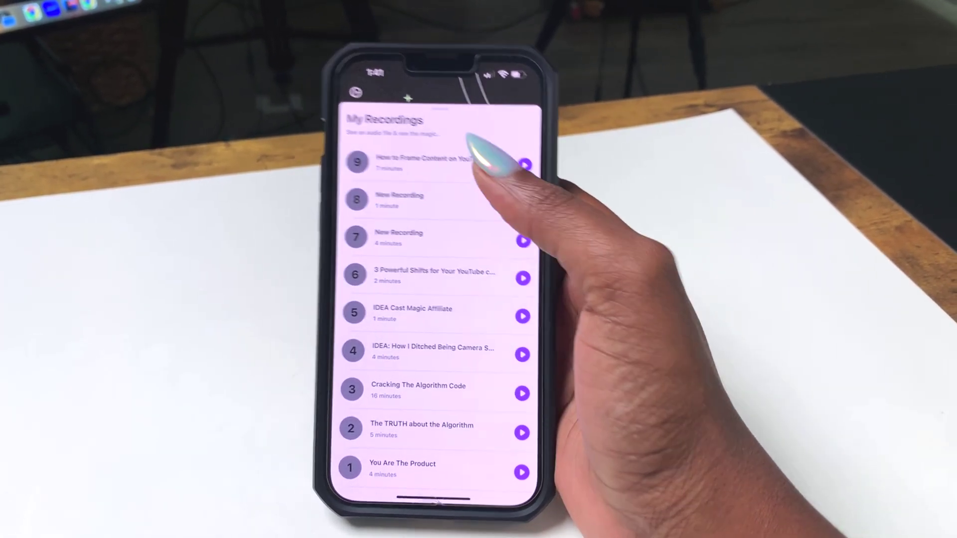
pyautogui.moveTo(394, 369); pyautogui.dragTo(399, 479)
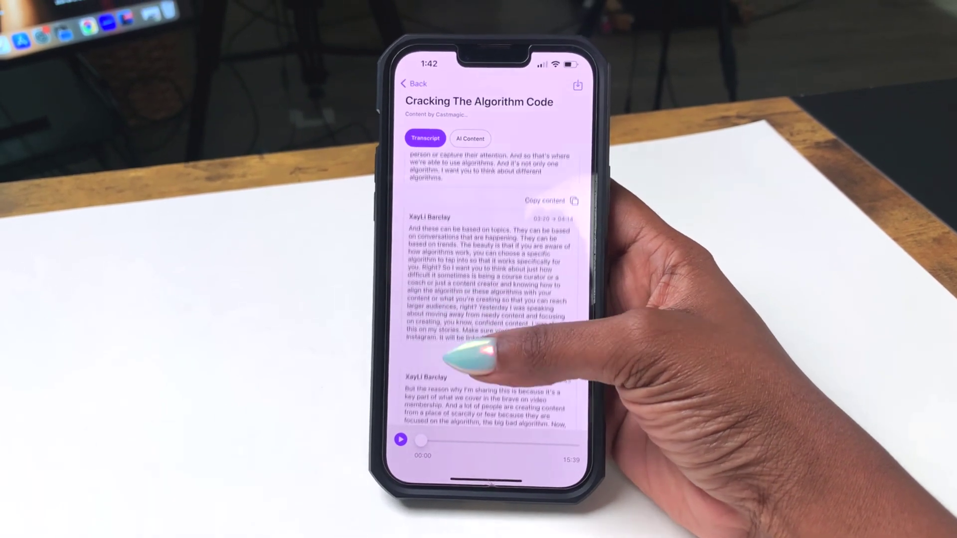
# - Scroll through the speaker-labelled transcript of Cracking The Algorithm Code
pyautogui.scroll(-5, 486, 287)
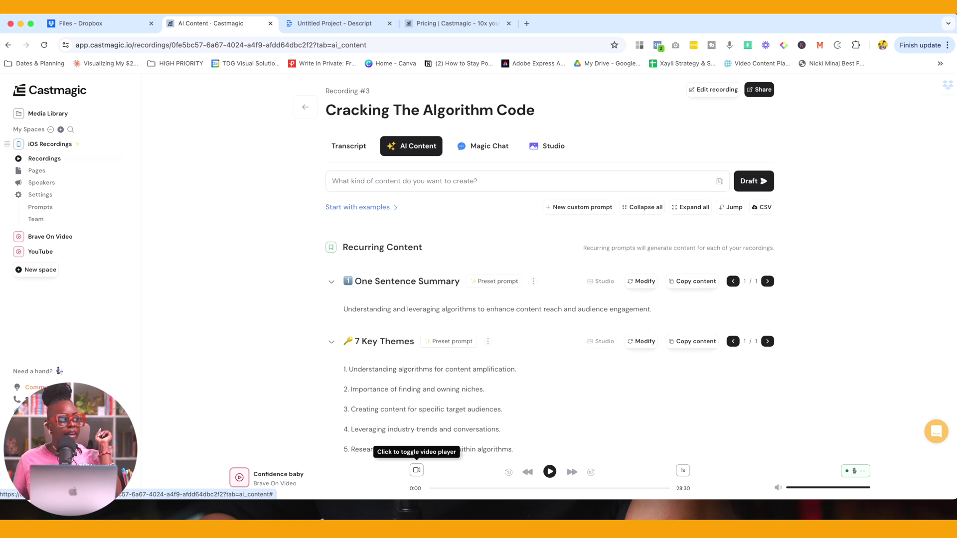
# - Go back to Recordings and open Cracking The Algorithm Code on its Transcript tab
pyautogui.click(44, 158)
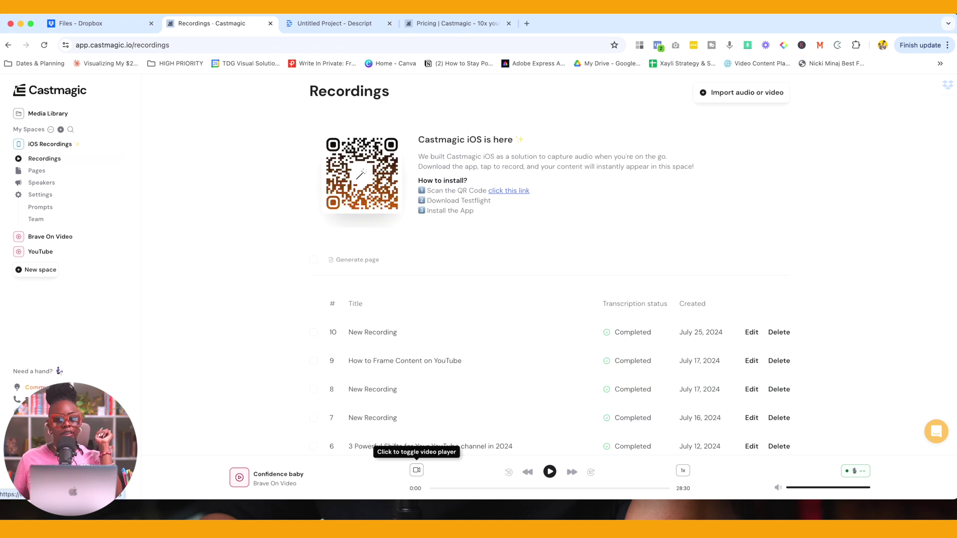
pyautogui.scroll(-3, 548, 299)
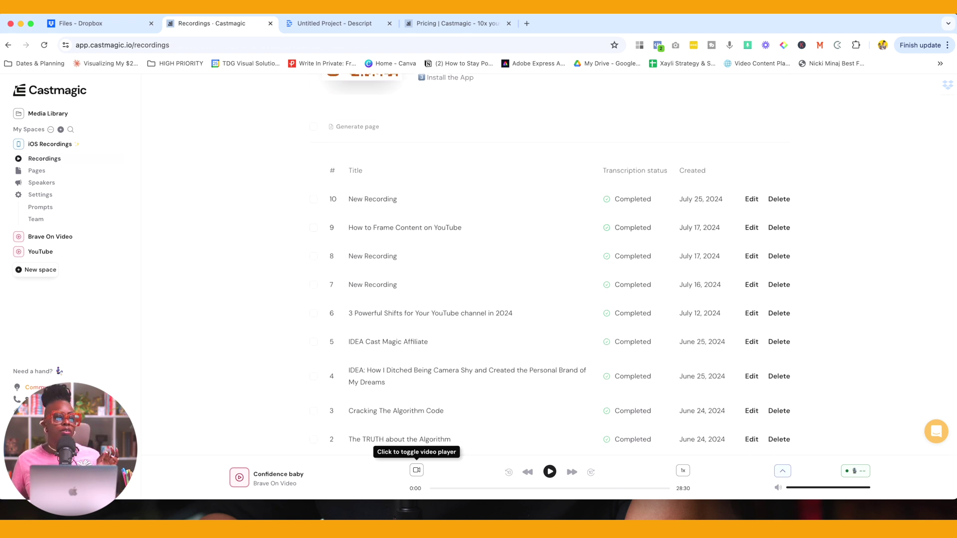
pyautogui.scroll(-2, 548, 299)
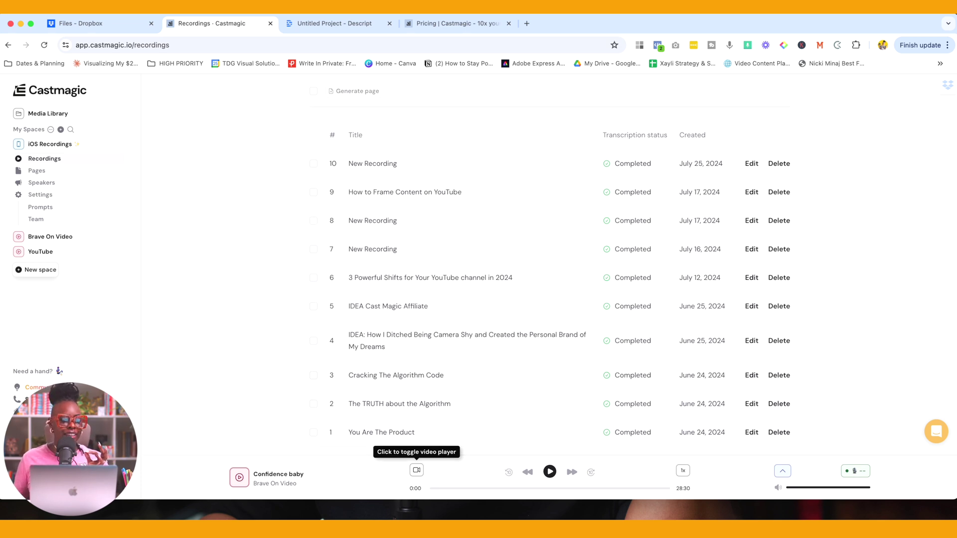
pyautogui.click(396, 375)
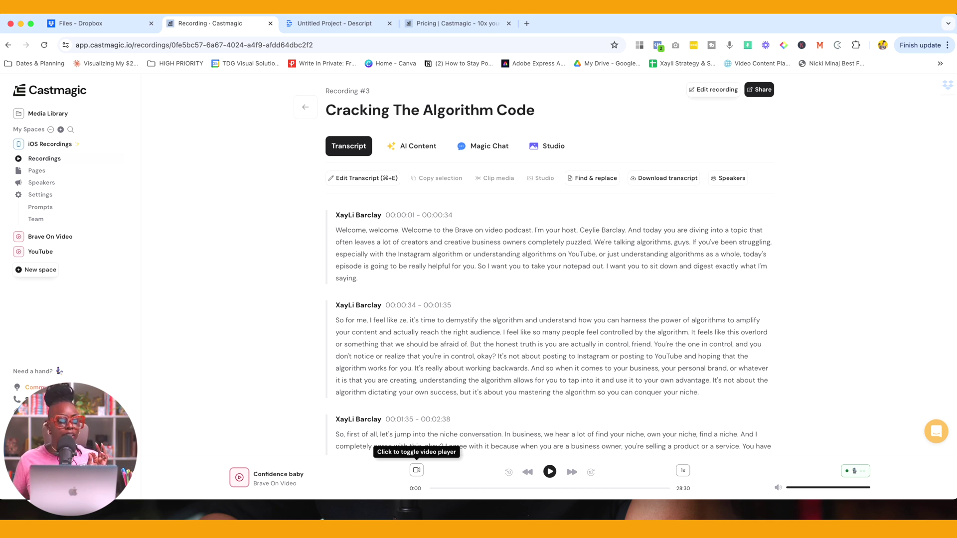
# - Download the recording's original audio as New_Recording.m4a (12.7 MB)
pyautogui.scroll(-3, 548, 299)
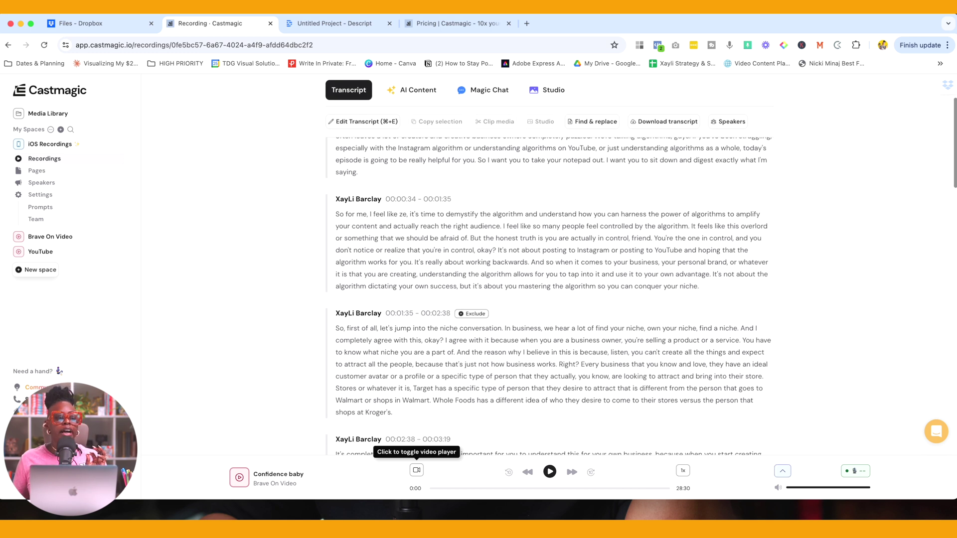
pyautogui.scroll(2, 548, 264)
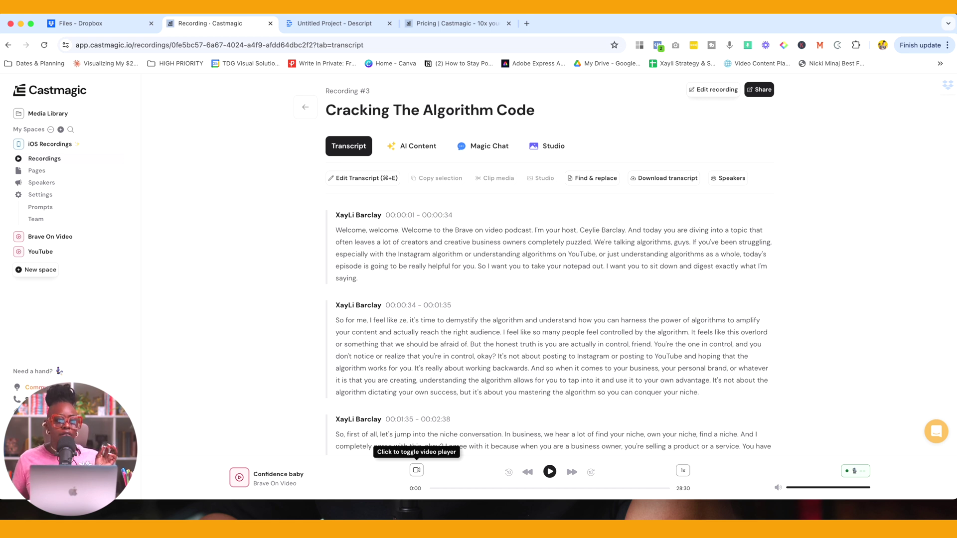
pyautogui.click(664, 178)
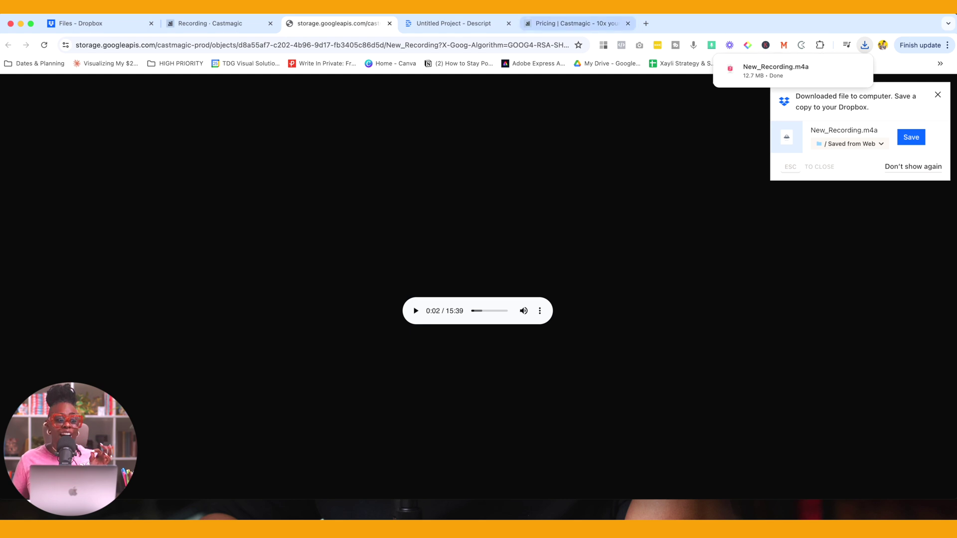
pyautogui.click(451, 23)
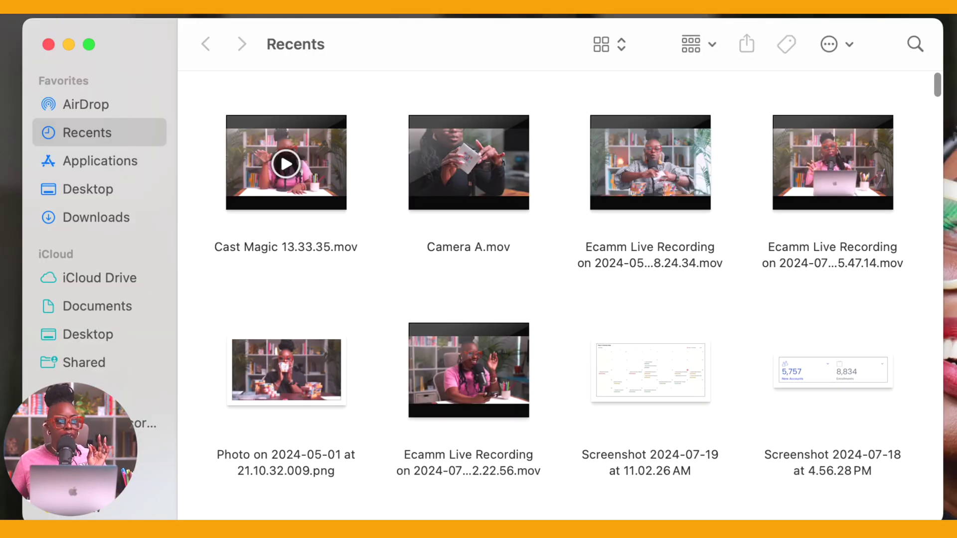
# - Select New_Recording.m4a from the Downloads folder in Finder
pyautogui.scroll(-3, 558, 289)
pyautogui.click(88, 189)
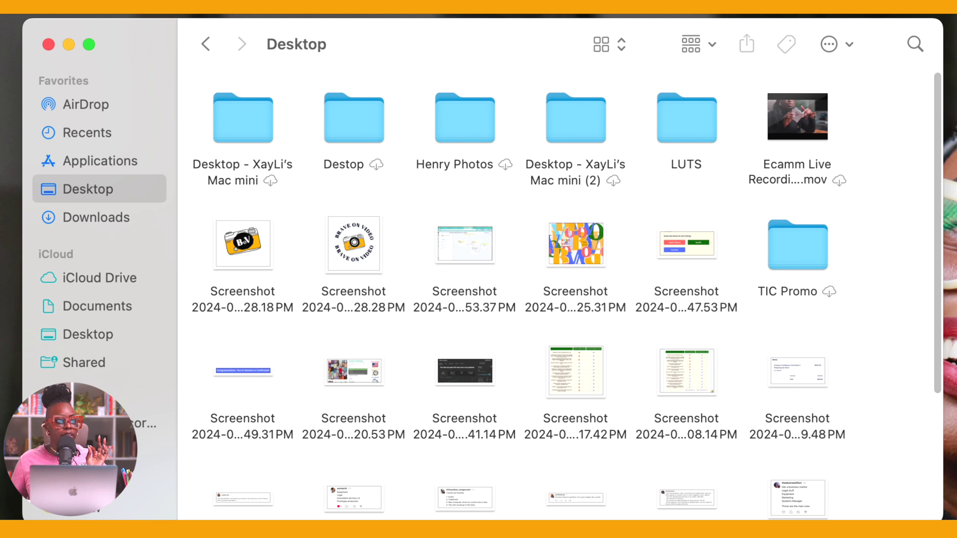
pyautogui.click(96, 217)
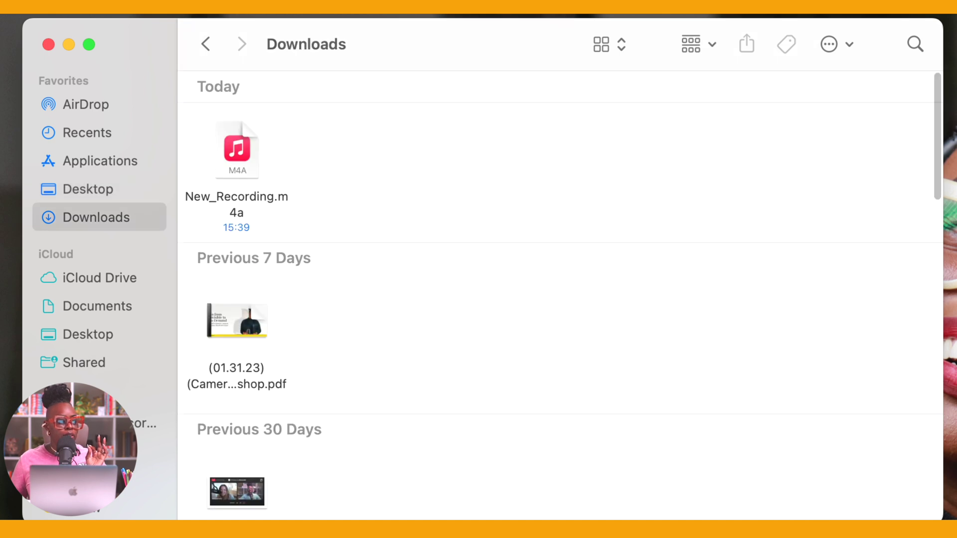
pyautogui.click(237, 149)
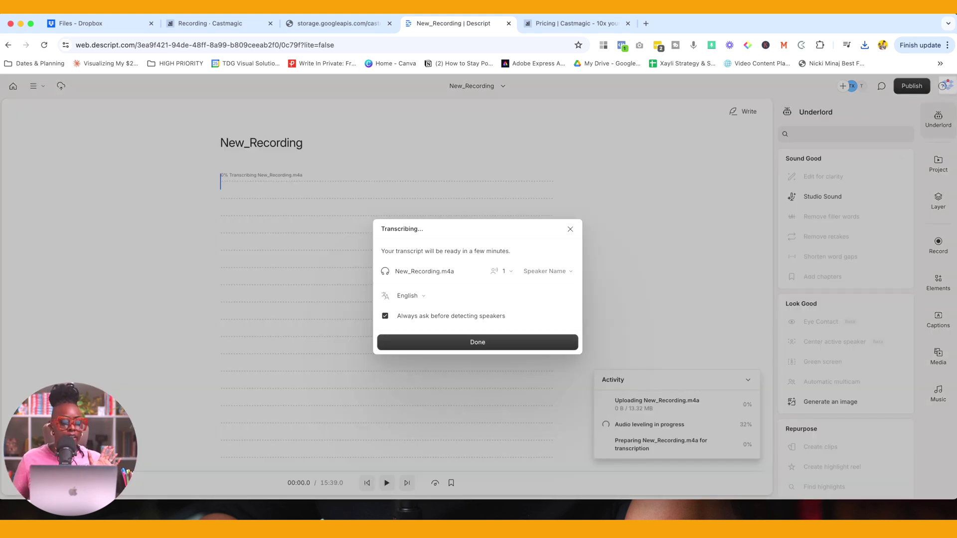
# - Assign the host as New_Recording's single speaker and close the Transcribing dialog
pyautogui.click(547, 271)
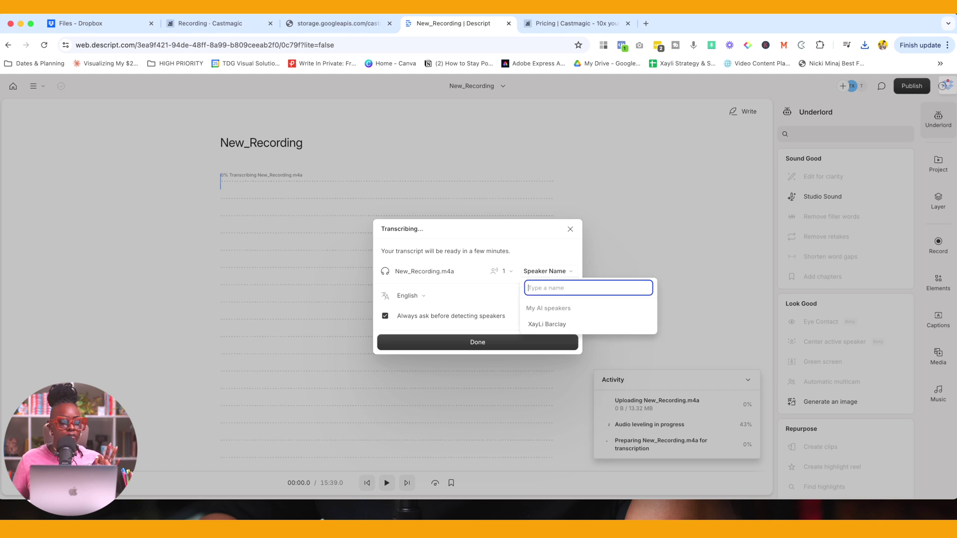
pyautogui.click(547, 325)
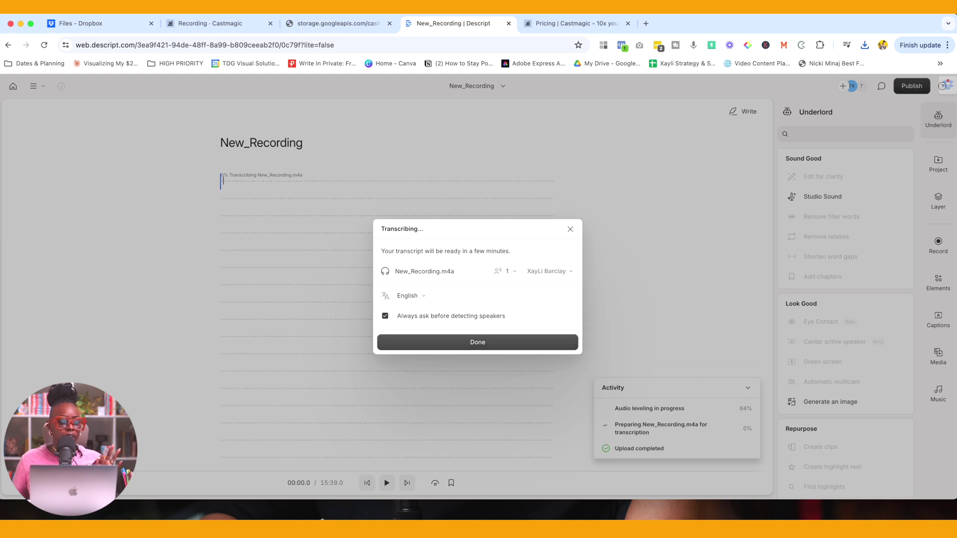
pyautogui.press('Return')
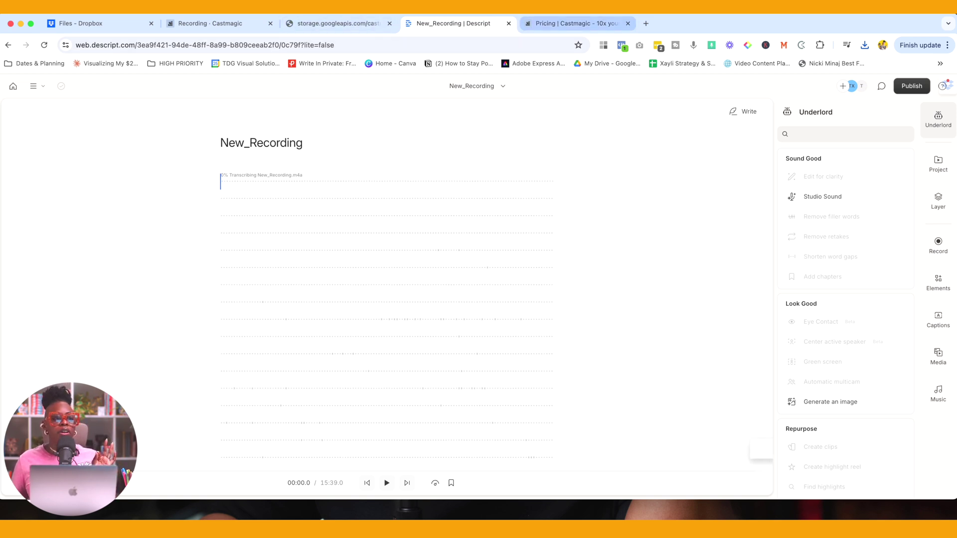
pyautogui.click(339, 24)
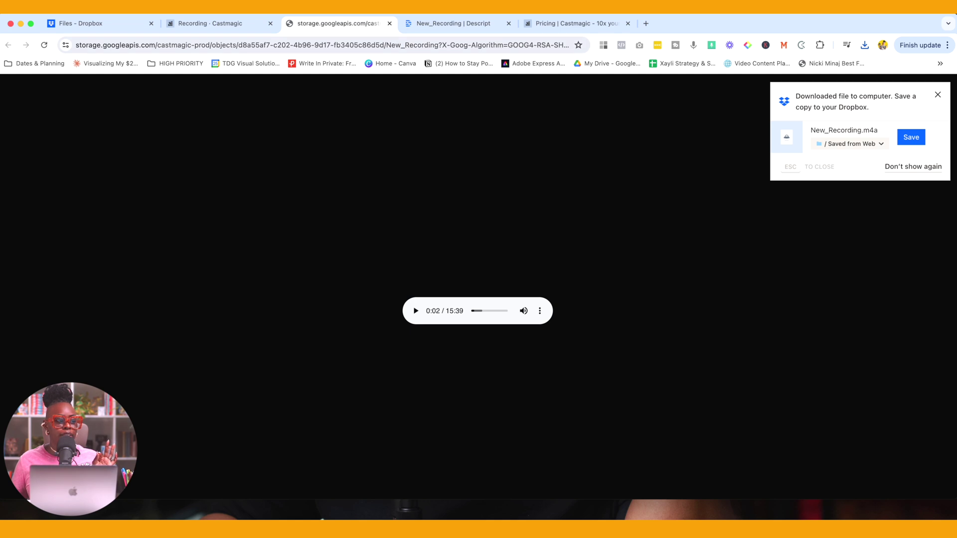
# - Return to the Cracking The Algorithm Code page and open its Magic Chat tab
pyautogui.click(209, 24)
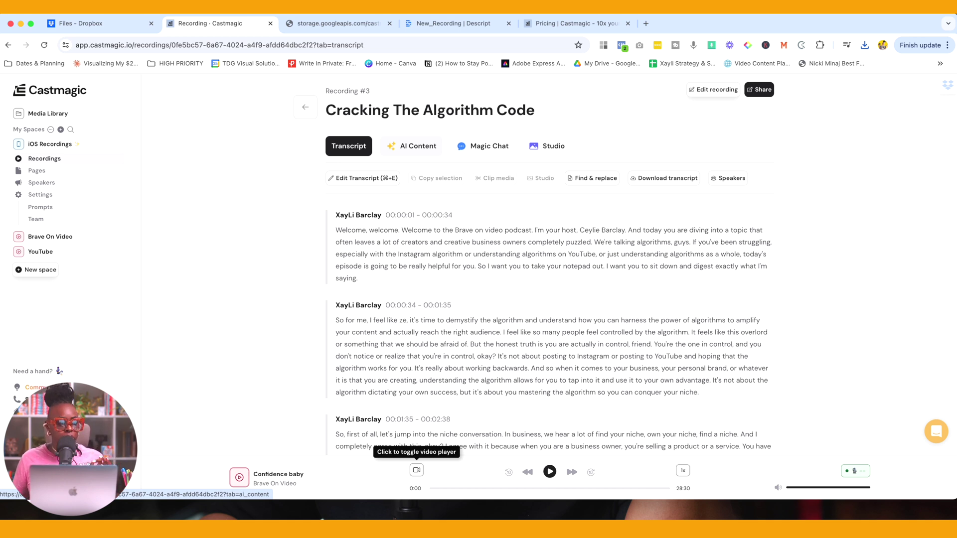
pyautogui.click(484, 146)
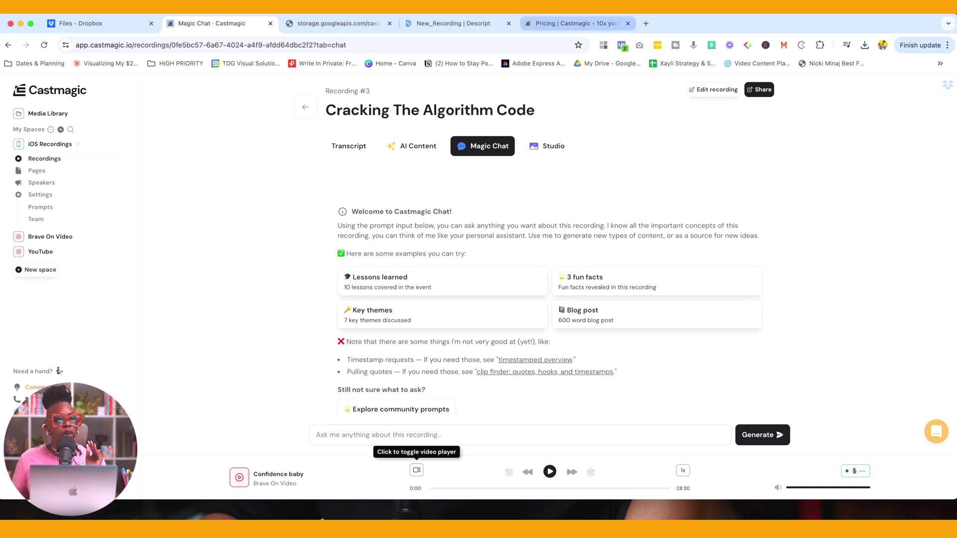
# - Show the pricing page with annual Hobby $23, Starter $59 and Rising Star $179 plans
pyautogui.click(573, 24)
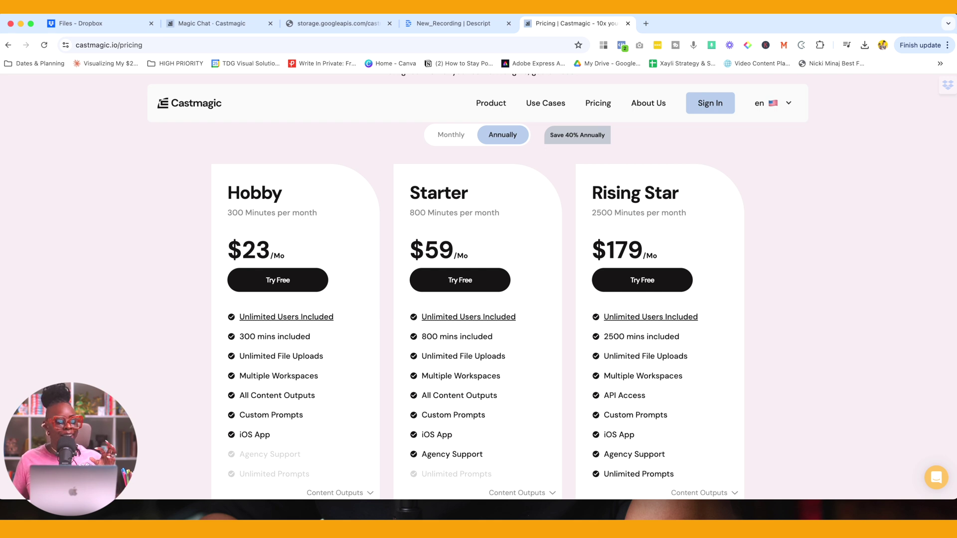
pyautogui.scroll(-3, 478, 287)
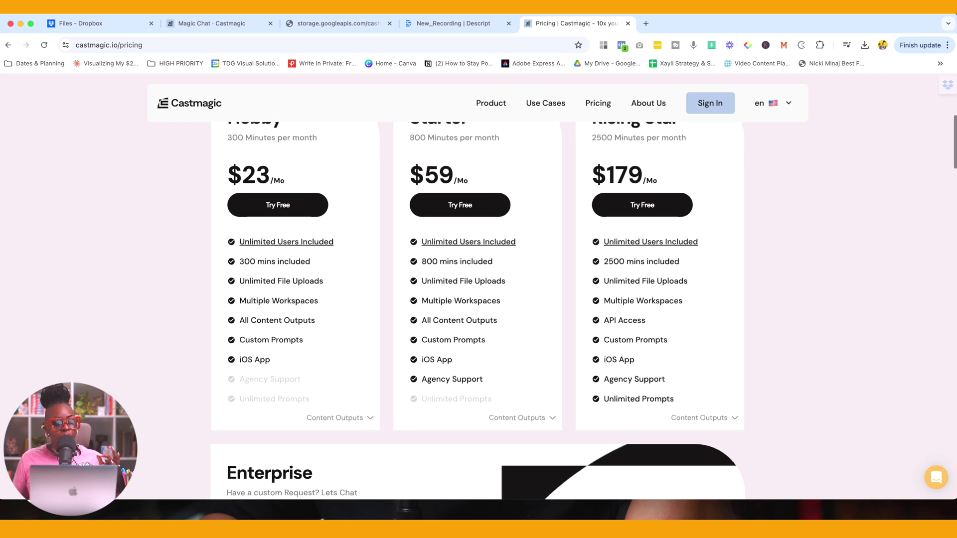
# - Switch pricing to monthly and compare Hobby $39, Starter $99 and Rising Star $299 plans
pyautogui.scroll(1, 478, 287)
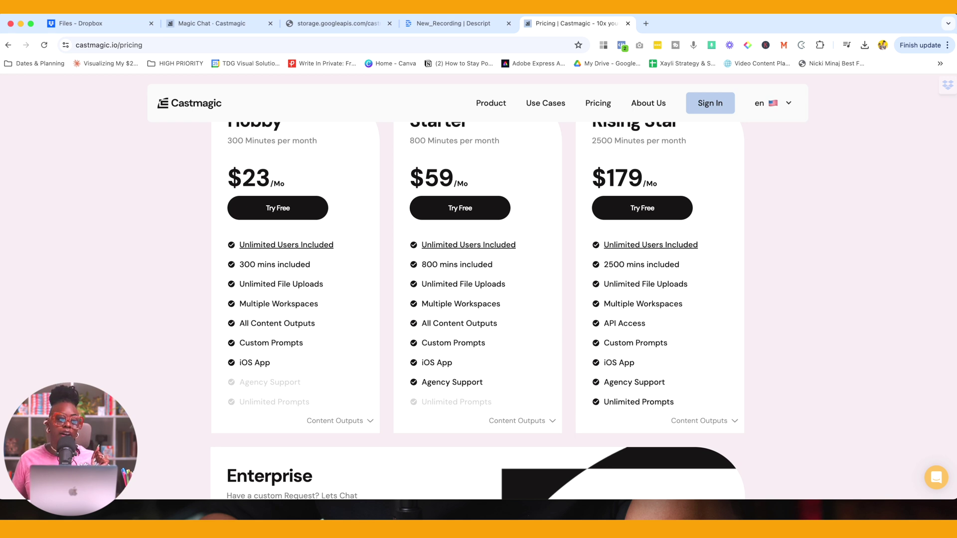
pyautogui.scroll(-1, 478, 287)
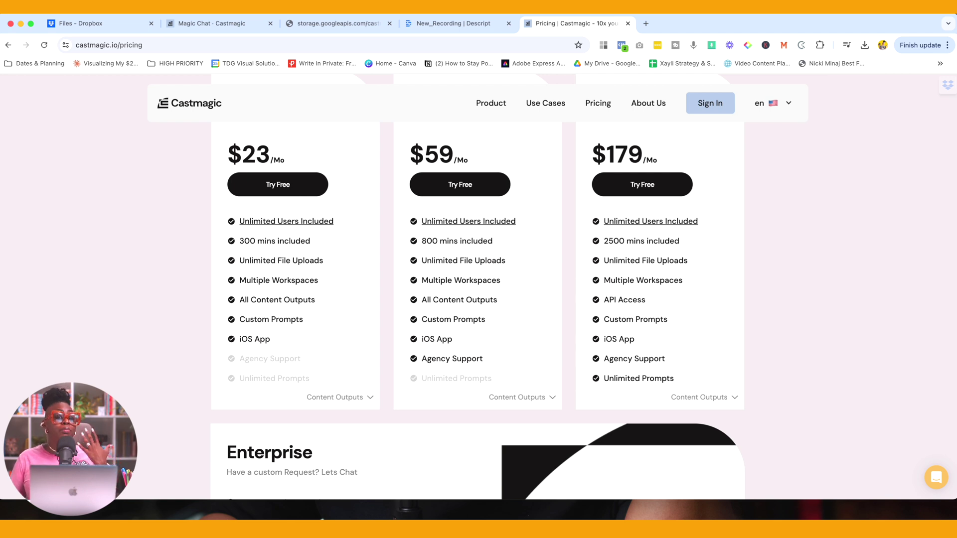
pyautogui.scroll(5, 477, 286)
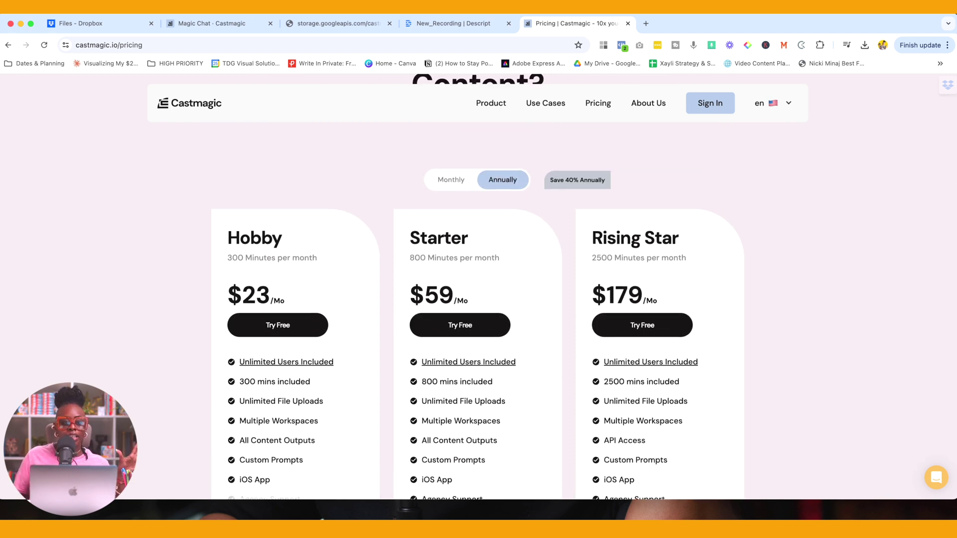
pyautogui.click(451, 179)
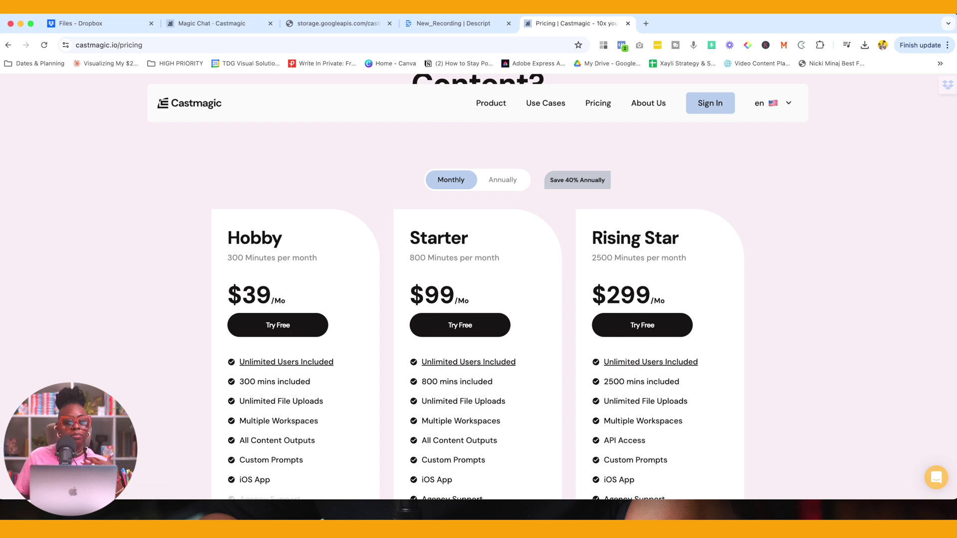
pyautogui.scroll(-2, 460, 275)
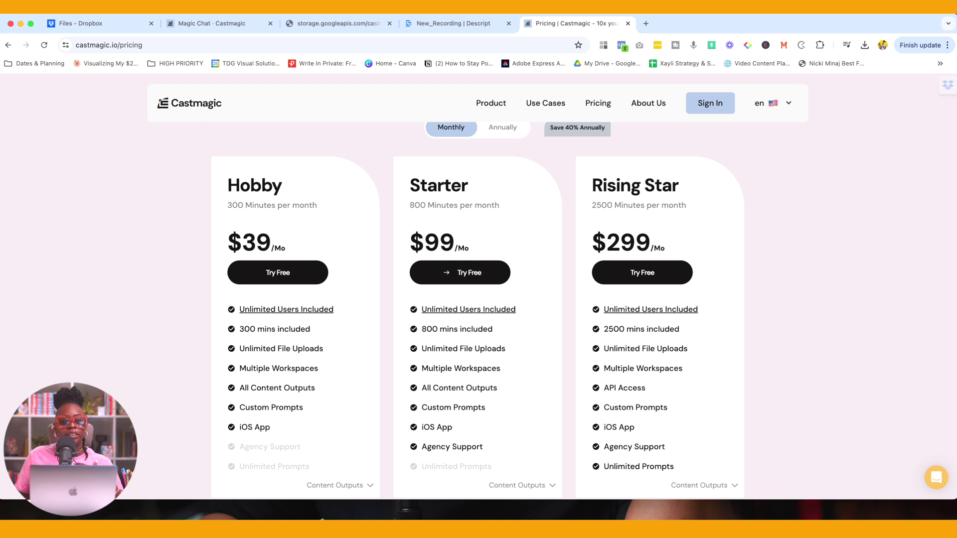
pyautogui.scroll(-1, 479, 299)
pyautogui.scroll(-1, 478, 311)
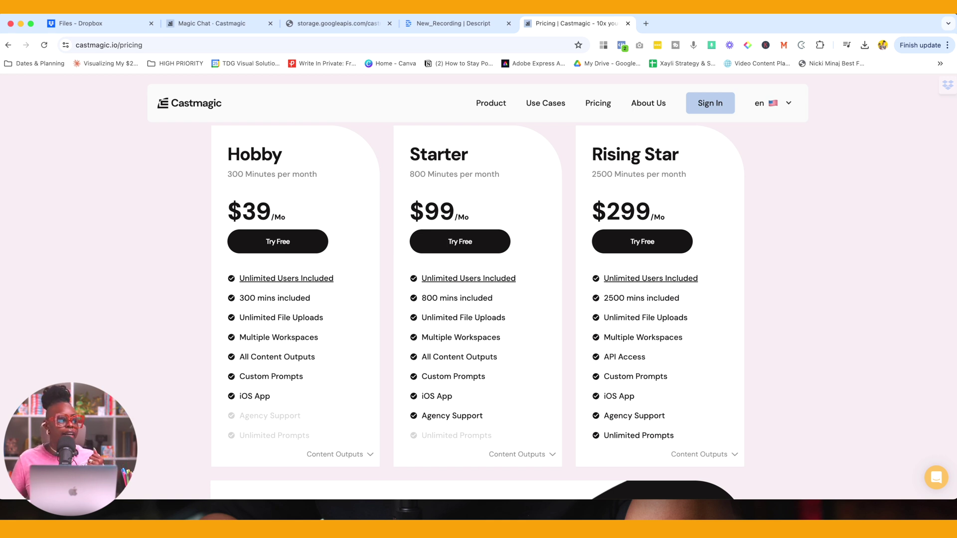
pyautogui.scroll(-2, 477, 289)
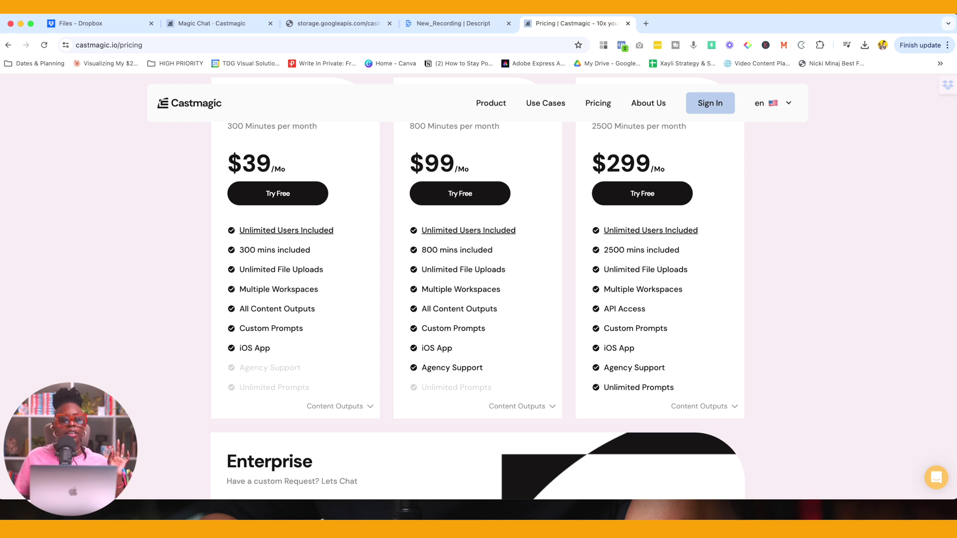
pyautogui.scroll(1, 477, 289)
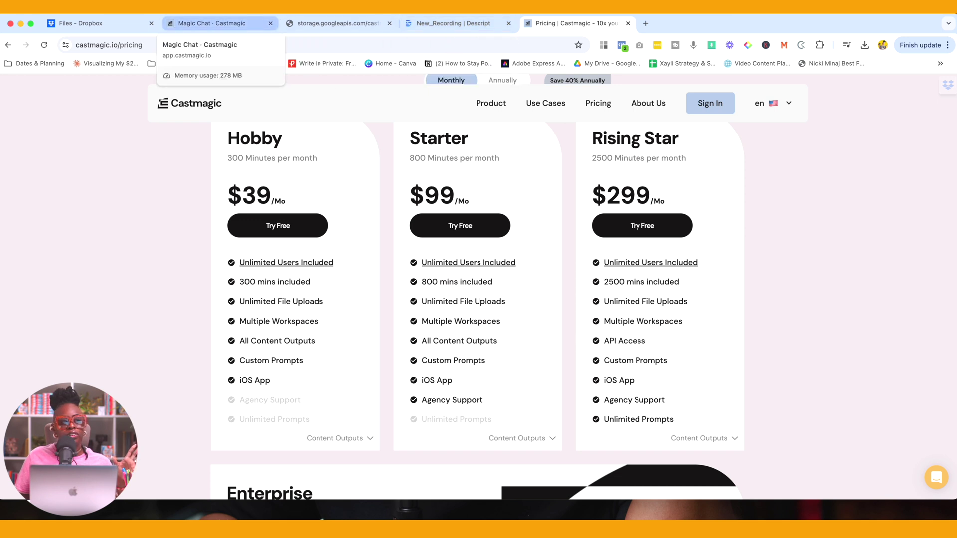
pyautogui.click(214, 23)
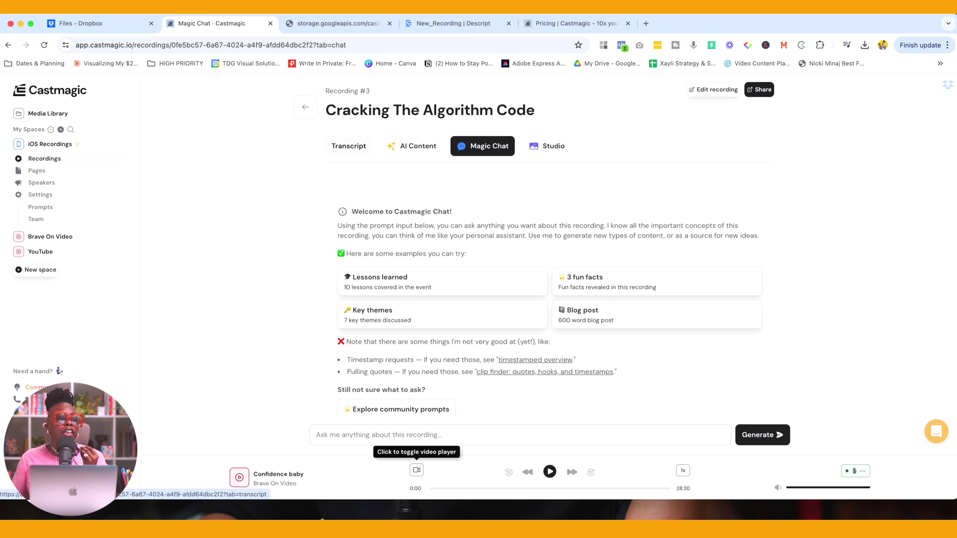
# - Review the Cracking The Algorithm Code transcript, then bring up the New_Recording Descript project
pyautogui.click(348, 146)
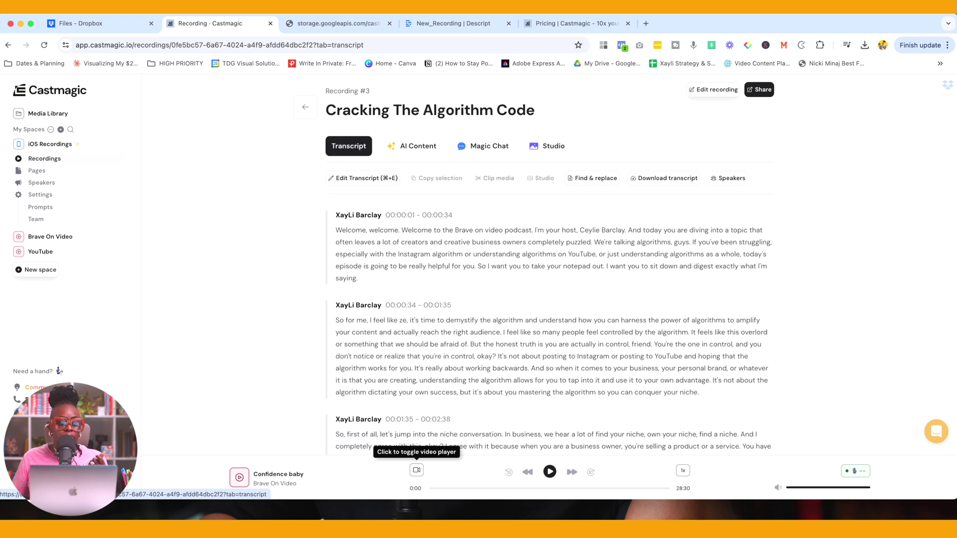
pyautogui.scroll(-2, 349, 146)
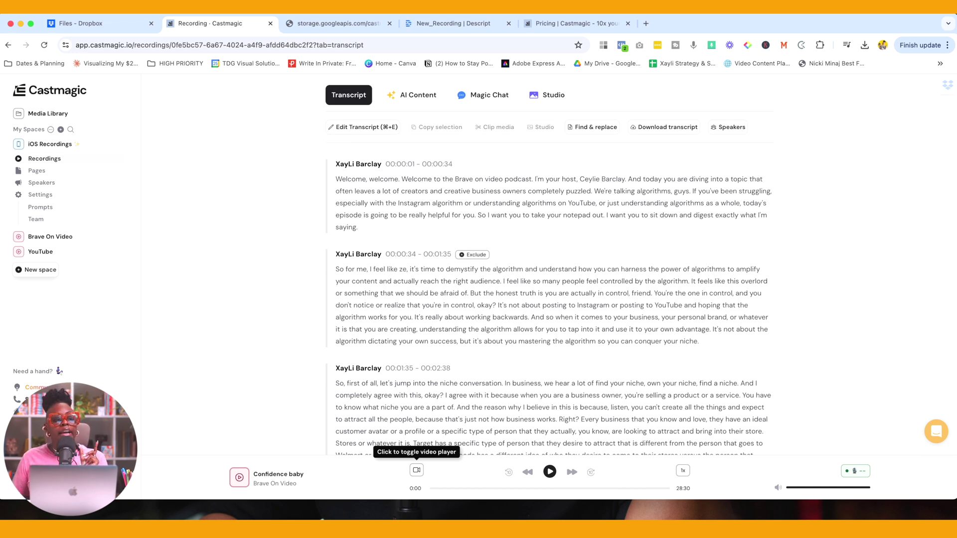
pyautogui.scroll(1, 549, 299)
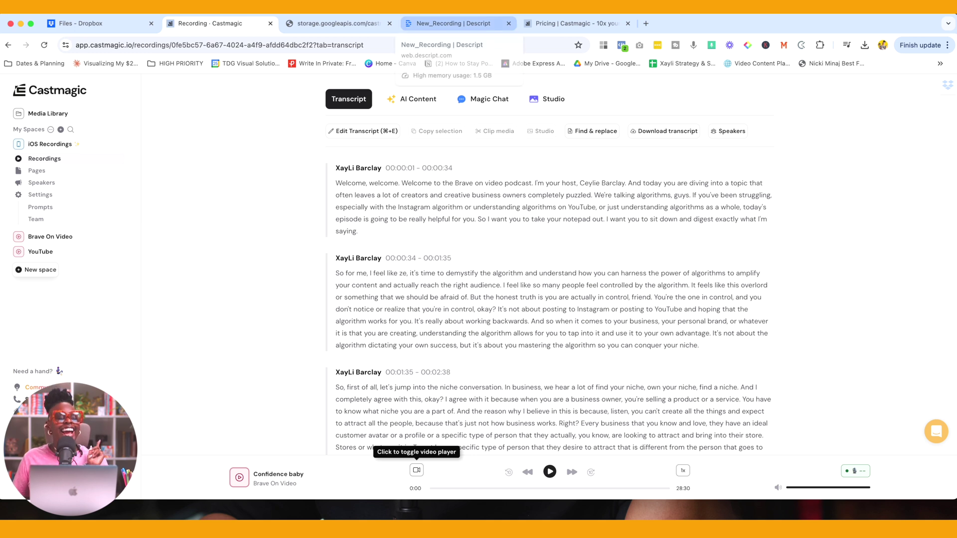
pyautogui.click(452, 23)
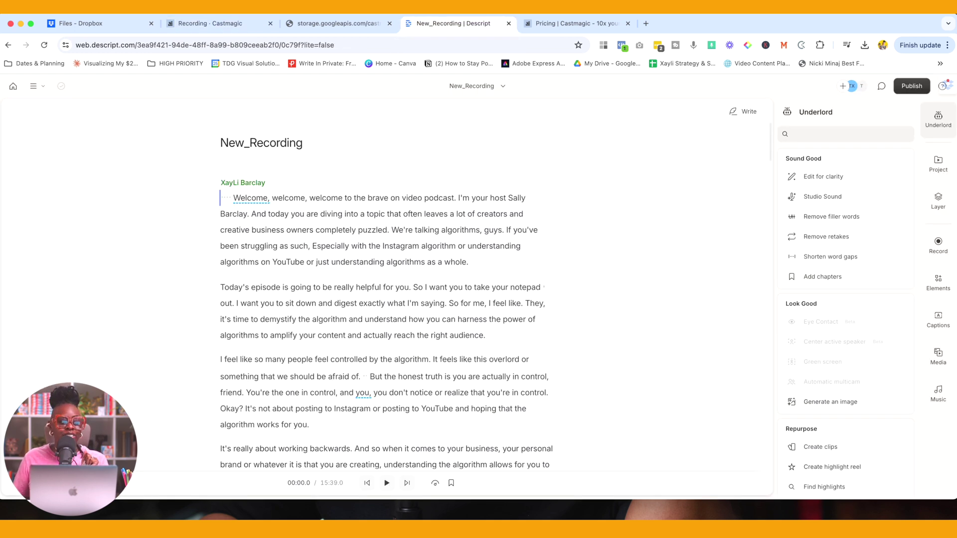
pyautogui.scroll(-2, 387, 299)
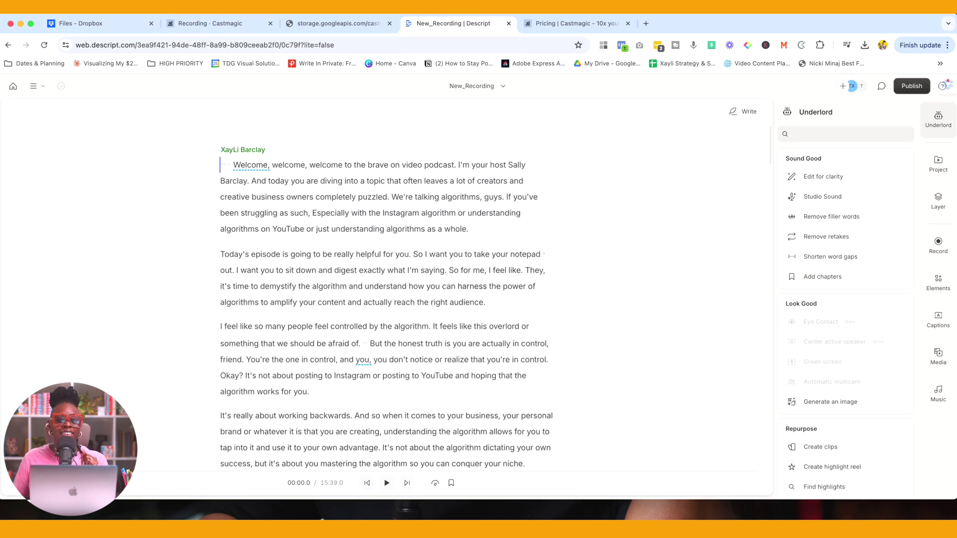
pyautogui.scroll(-5, 386, 299)
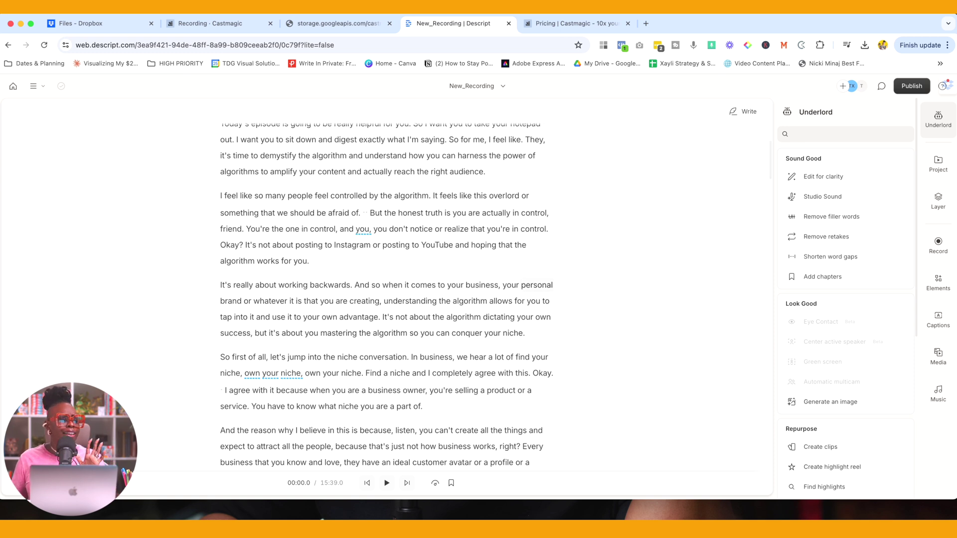
pyautogui.scroll(-10, 387, 299)
pyautogui.scroll(-7, 387, 299)
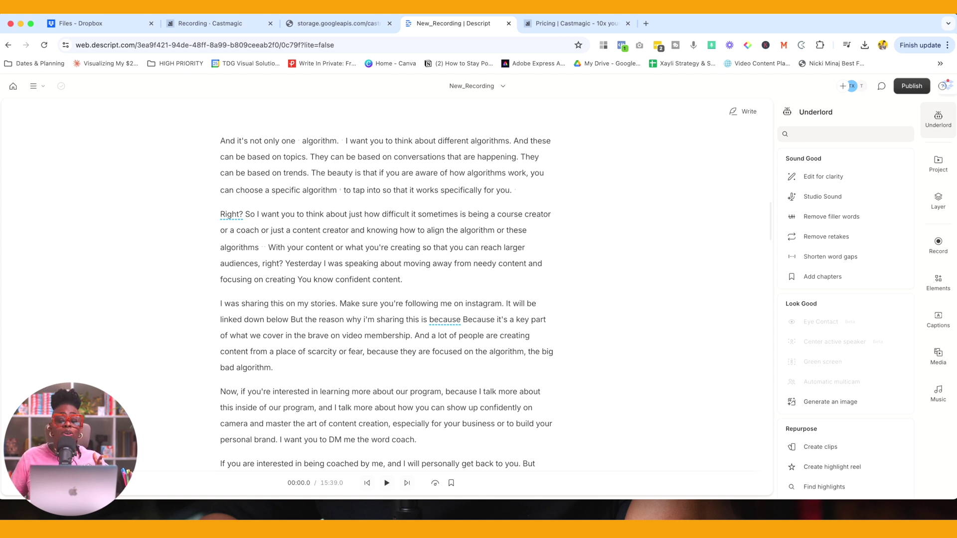
pyautogui.scroll(8, 387, 299)
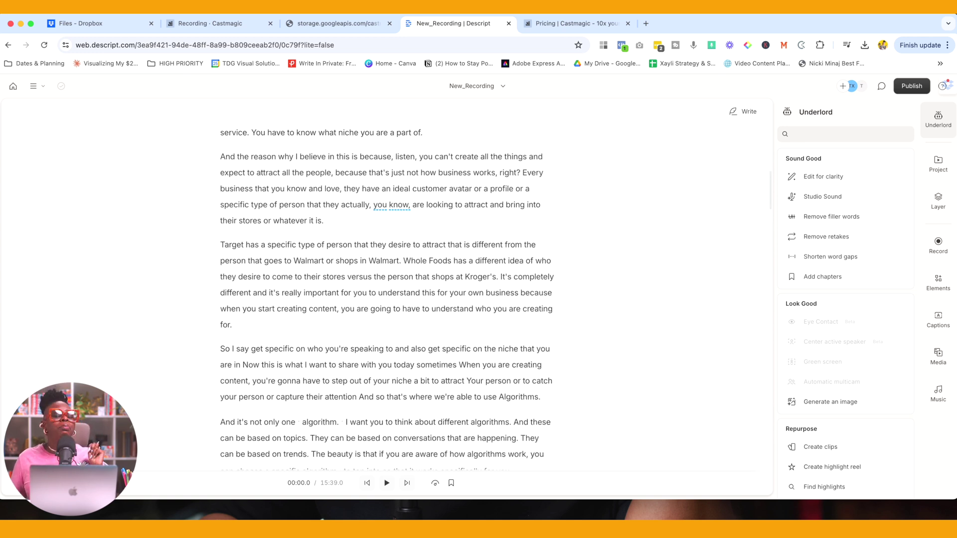
pyautogui.scroll(-3, 387, 299)
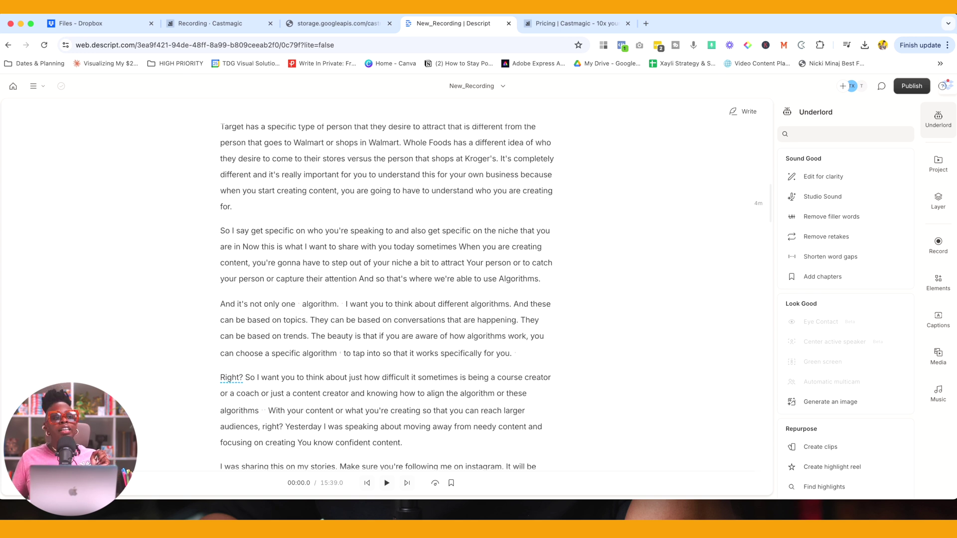
# - Review the Descript transcript and Underlord's Add chapters option, then return to the Cracking The Algorithm Code AI content
pyautogui.scroll(8, 387, 299)
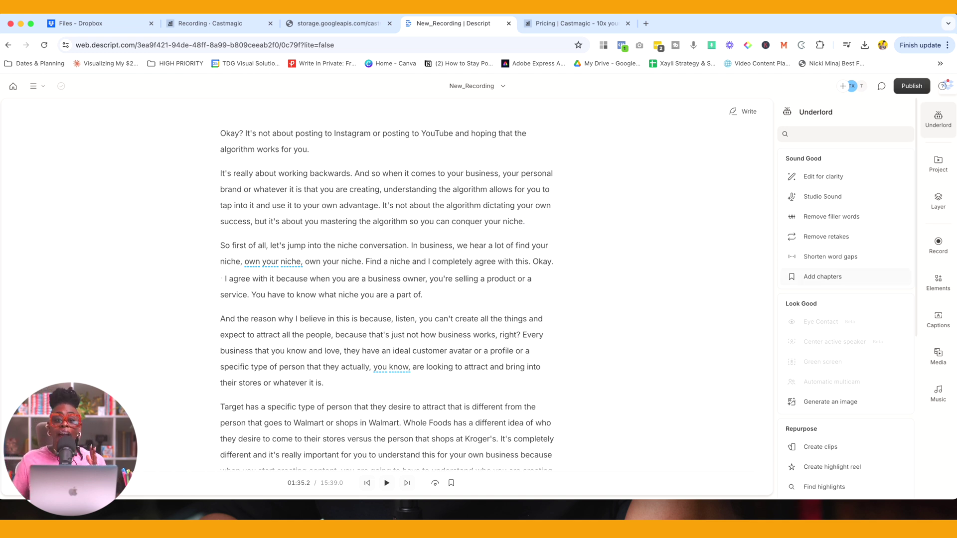
pyautogui.moveTo(822, 277)
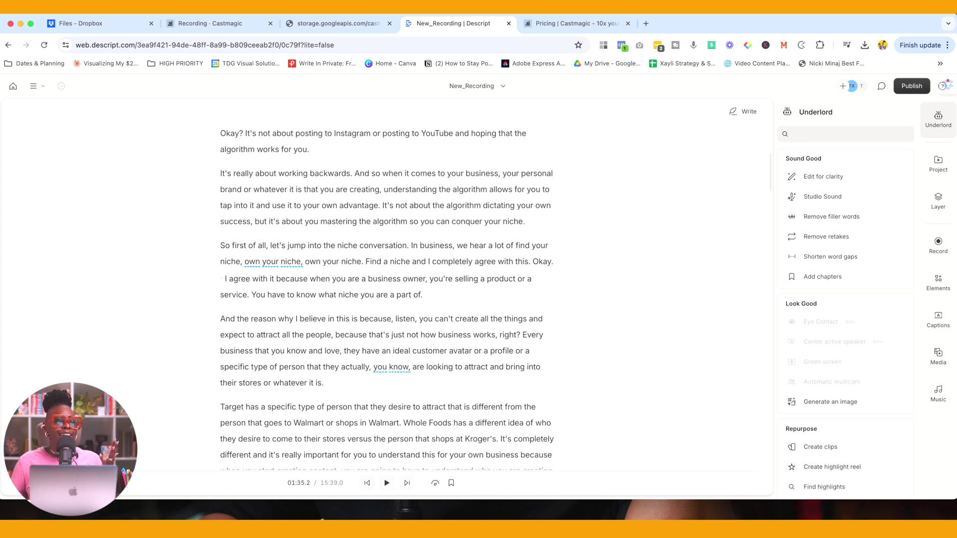
pyautogui.scroll(-10, 387, 299)
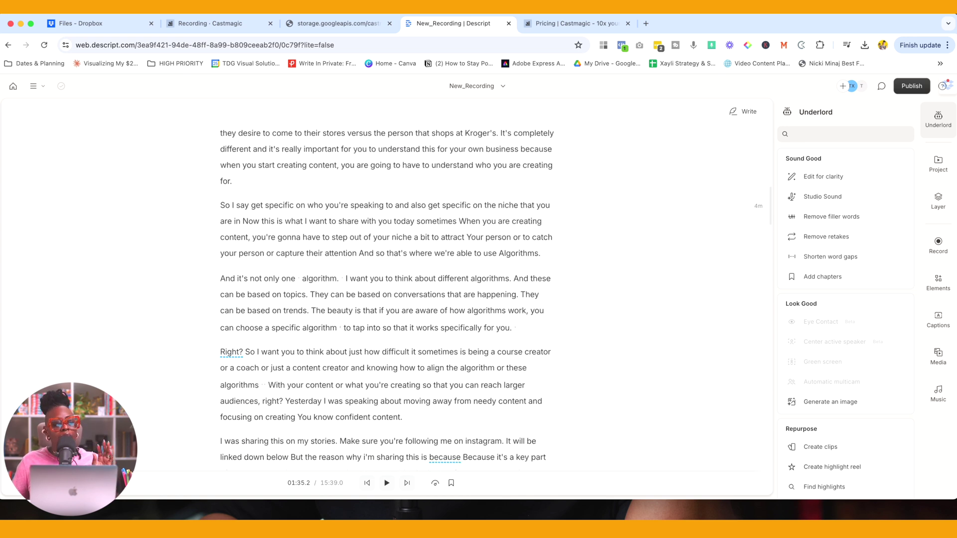
pyautogui.scroll(-10, 387, 299)
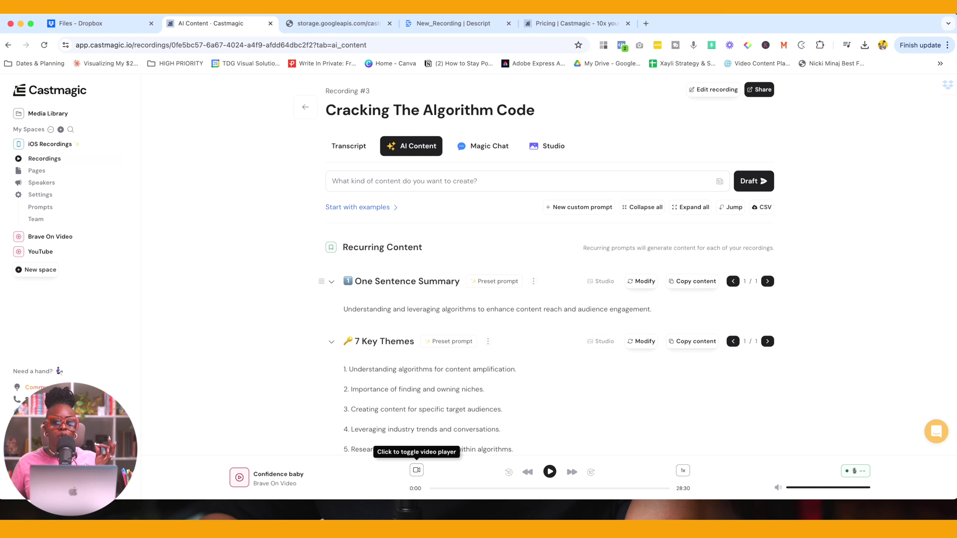
pyautogui.scroll(-1, 548, 299)
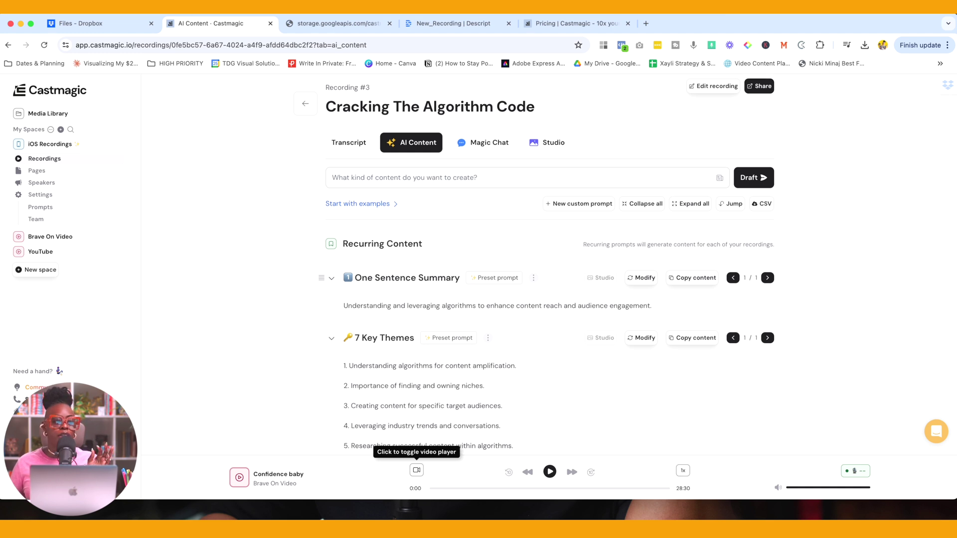
pyautogui.scroll(-1, 548, 300)
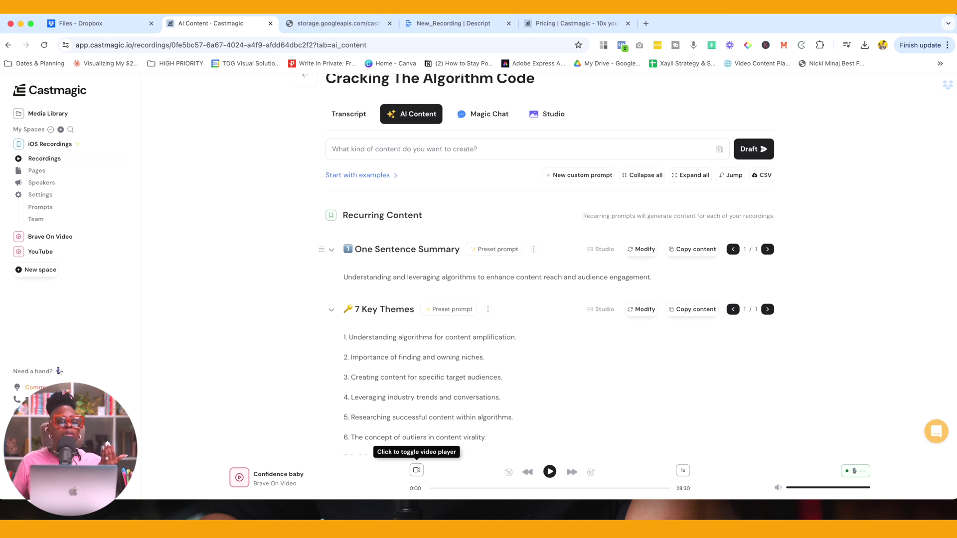
pyautogui.scroll(-3, 674, 287)
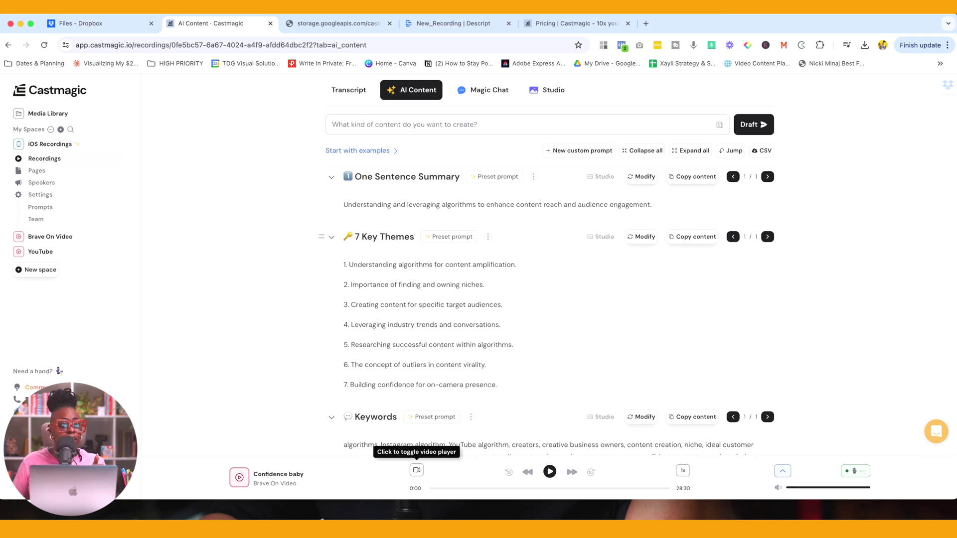
pyautogui.scroll(-5, 547, 309)
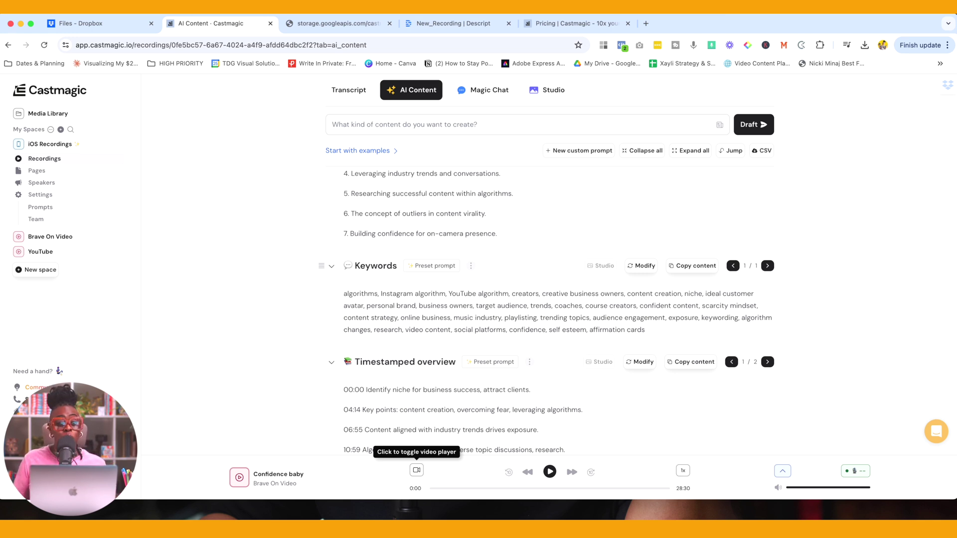
pyautogui.scroll(-3, 546, 311)
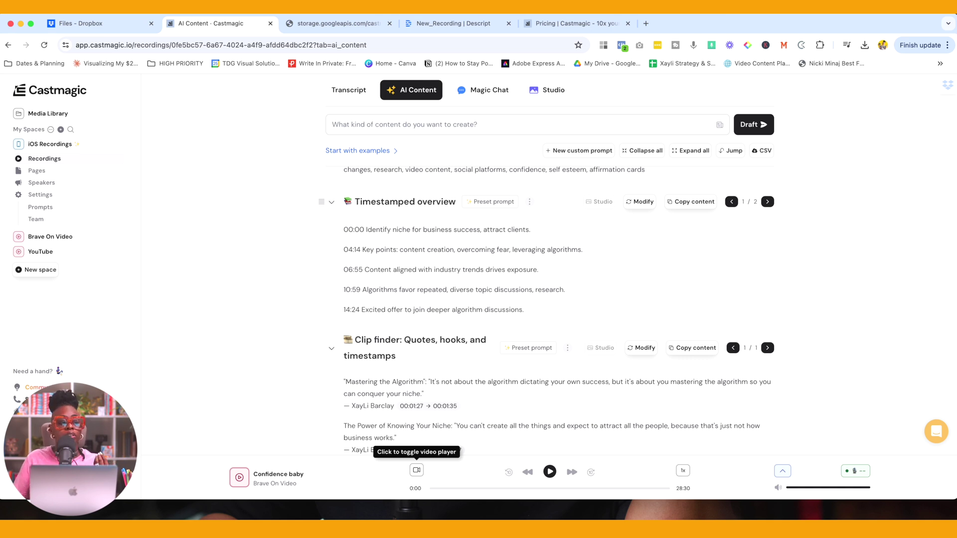
pyautogui.scroll(-3, 548, 299)
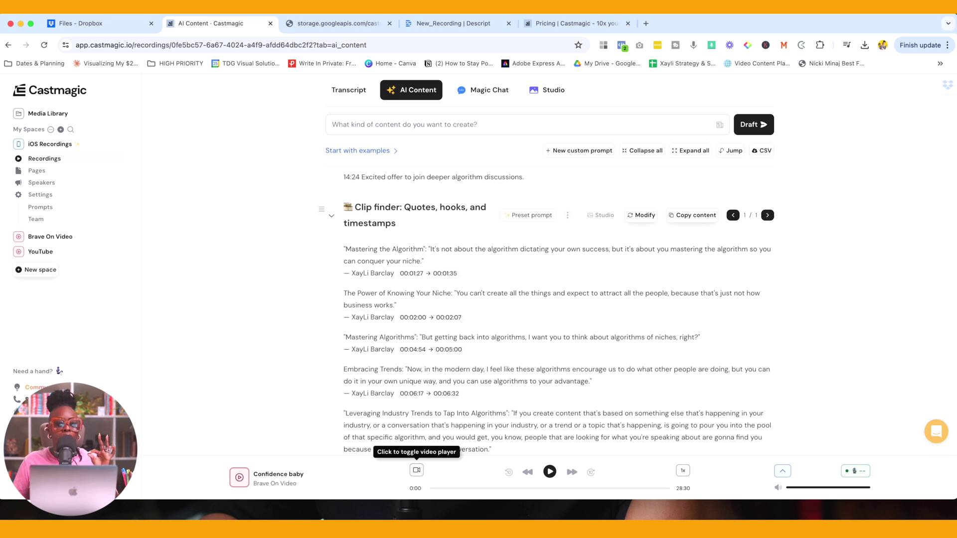
pyautogui.scroll(-10, 557, 310)
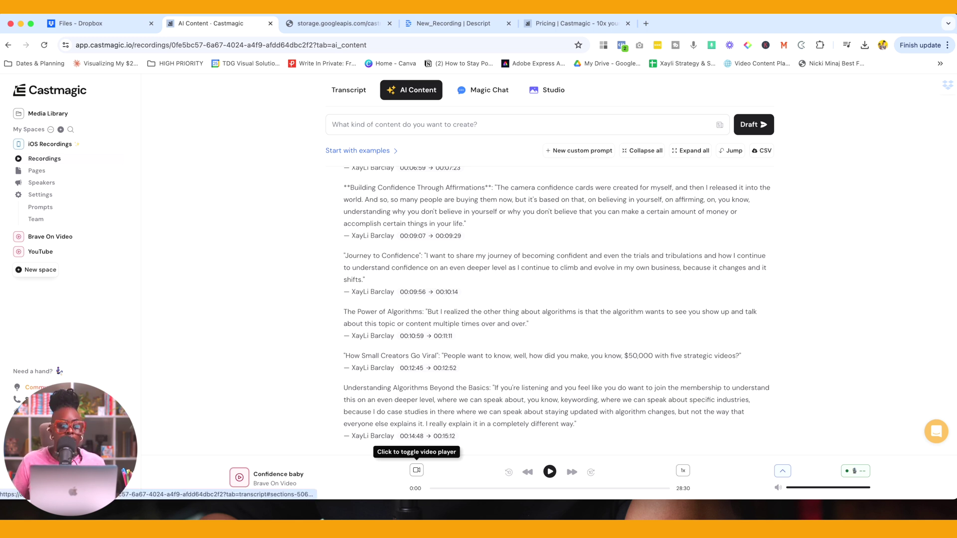
pyautogui.scroll(-15, 556, 309)
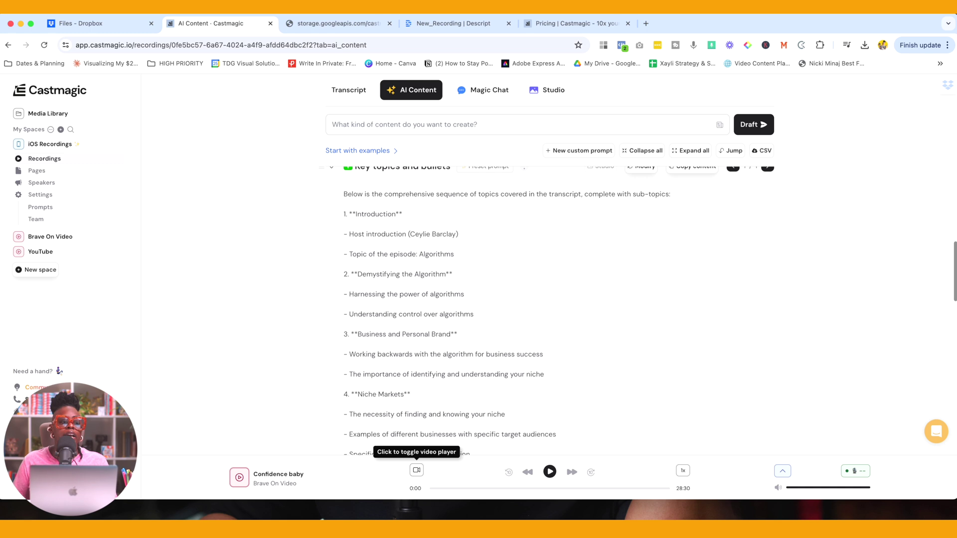
pyautogui.scroll(-20, 555, 309)
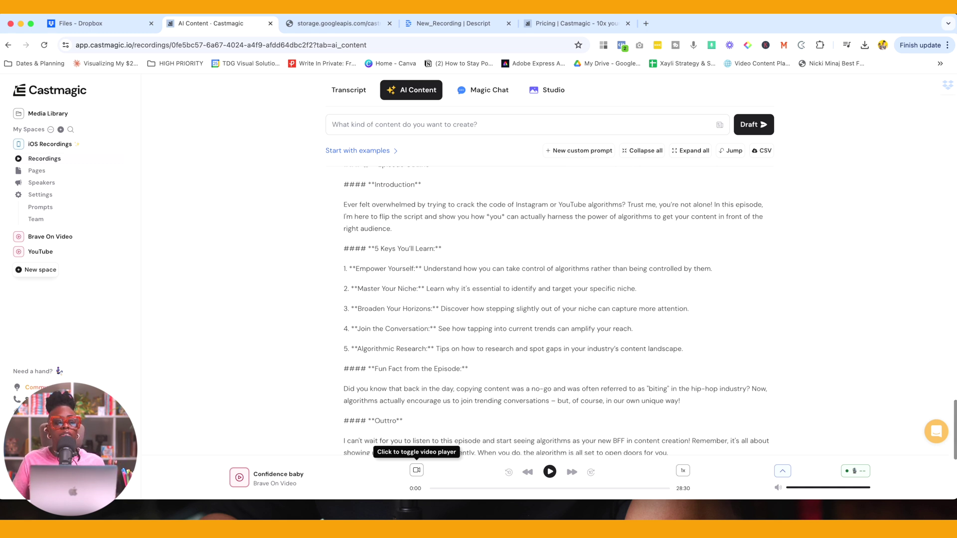
pyautogui.scroll(-4, 555, 309)
pyautogui.scroll(10, 556, 309)
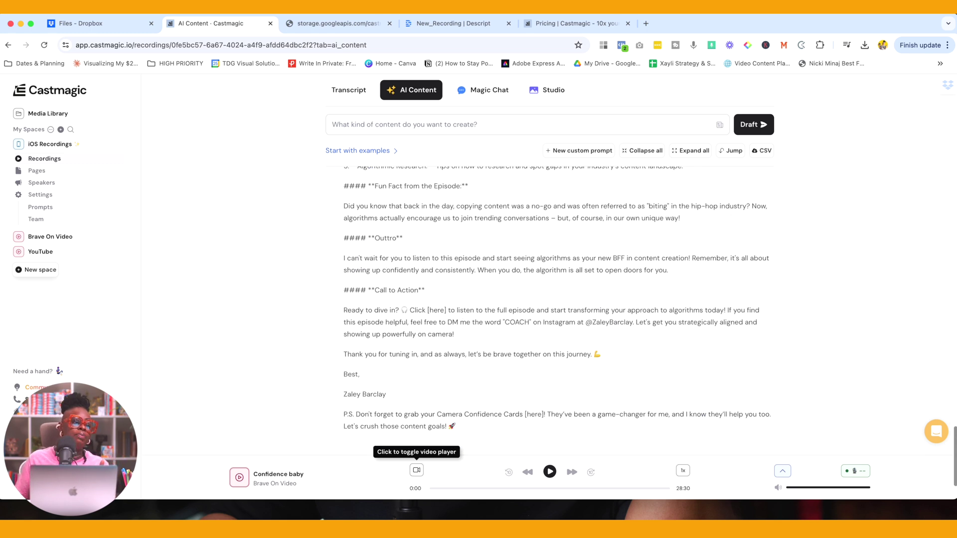
pyautogui.scroll(6, 556, 309)
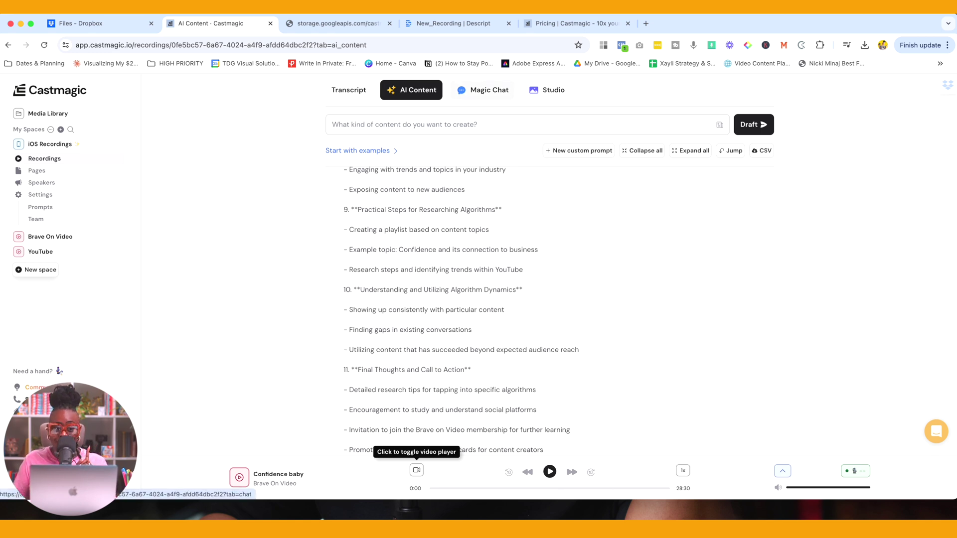
pyautogui.click(483, 89)
# - Scroll up through the Magic Chat history to the fun facts answer and ten-step filter request
pyautogui.scroll(7, 556, 309)
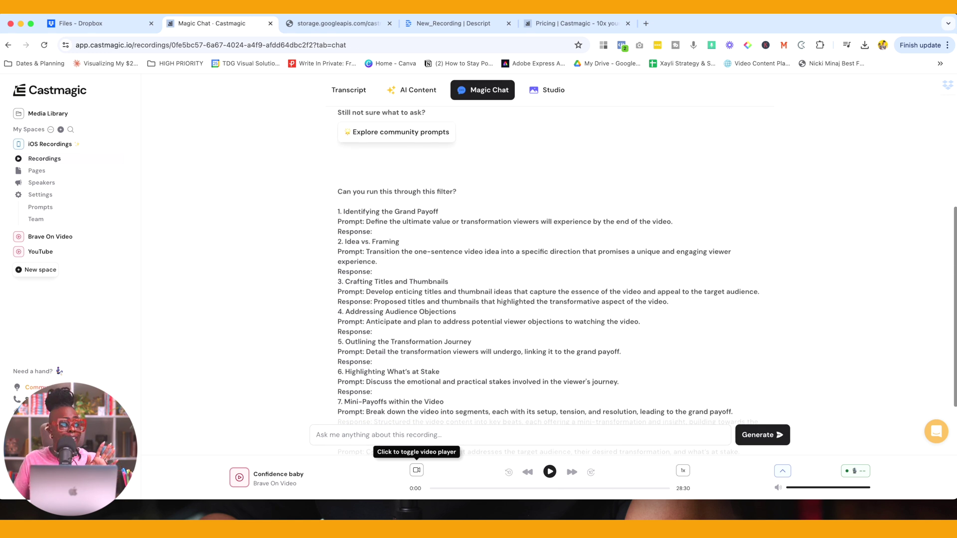
pyautogui.scroll(3, 549, 279)
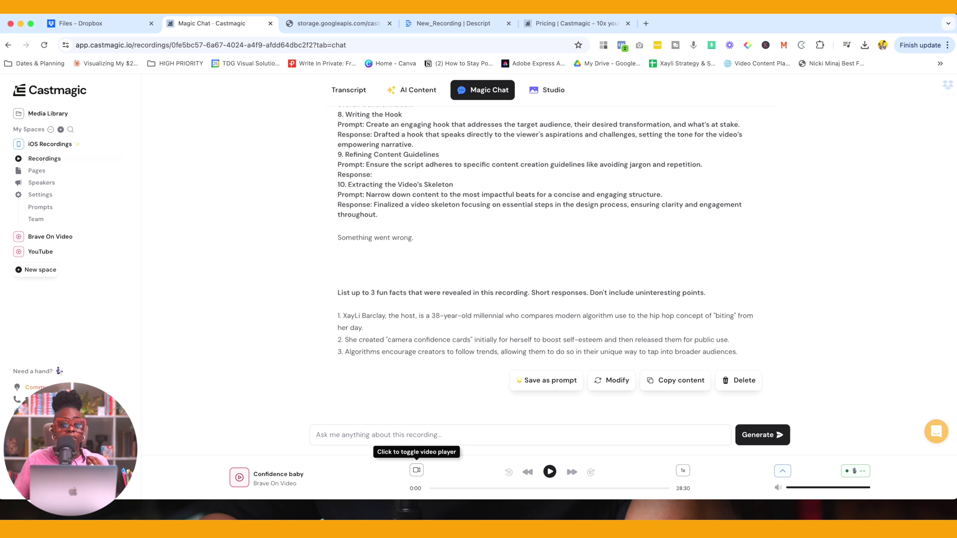
pyautogui.scroll(15, 549, 279)
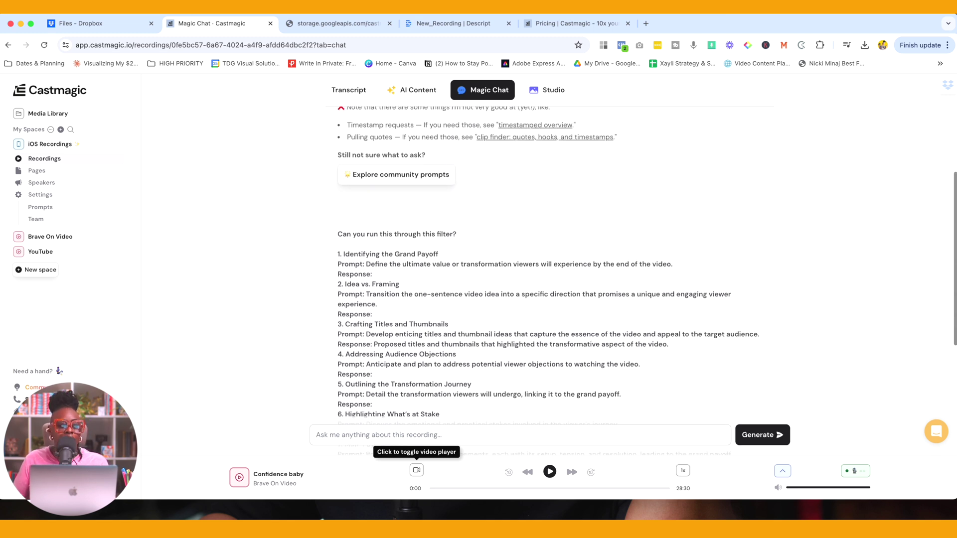
# - Scroll the Magic Chat and focus the chat input to ask about the recording
pyautogui.scroll(-1, 548, 264)
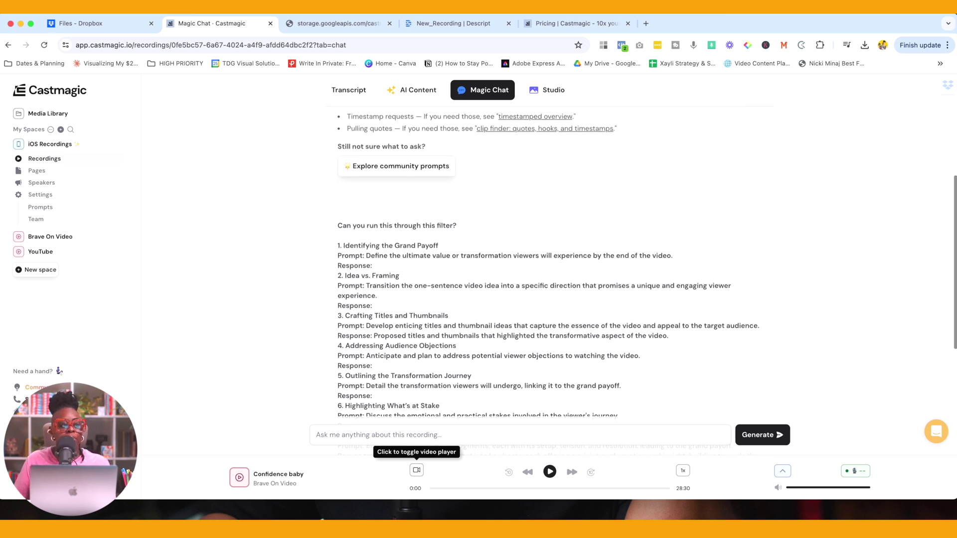
pyautogui.scroll(10, 548, 279)
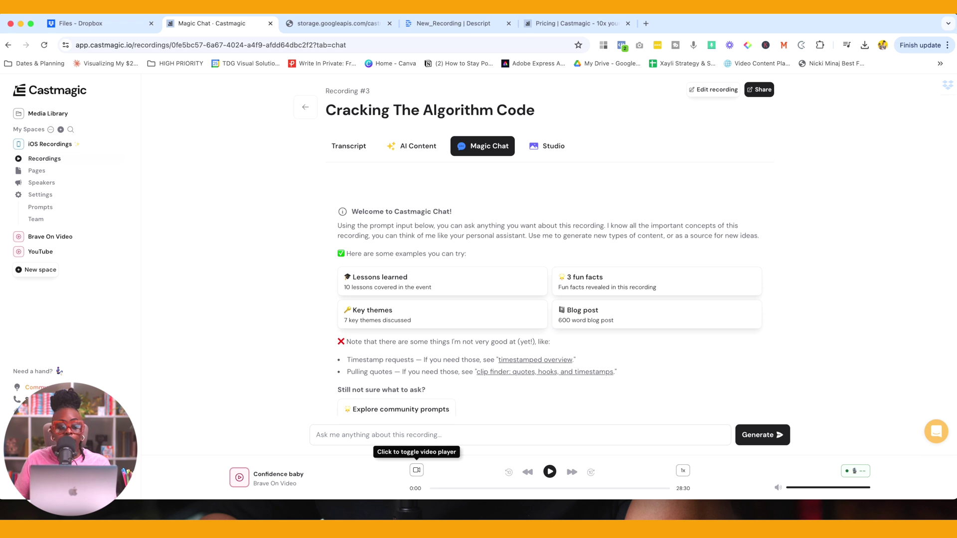
pyautogui.scroll(-10, 416, 470)
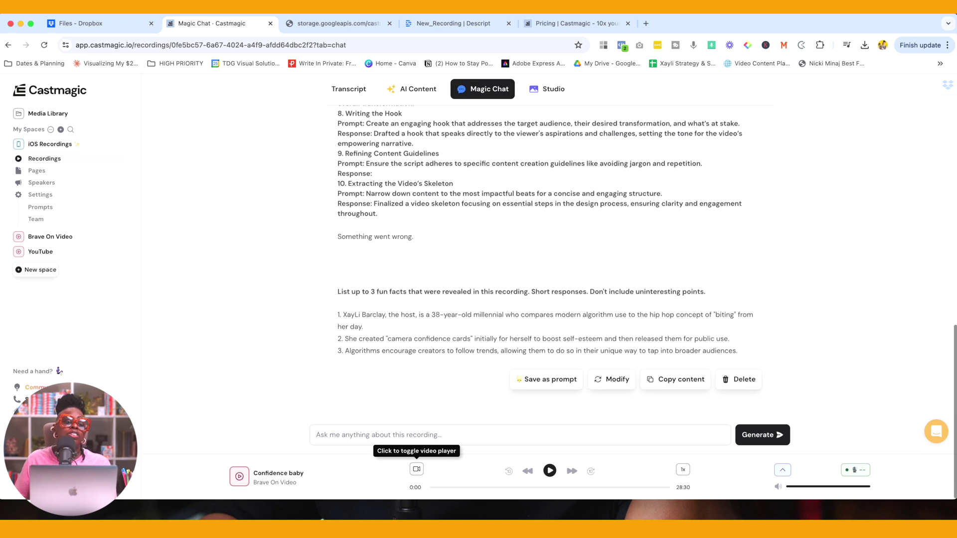
pyautogui.click(349, 435)
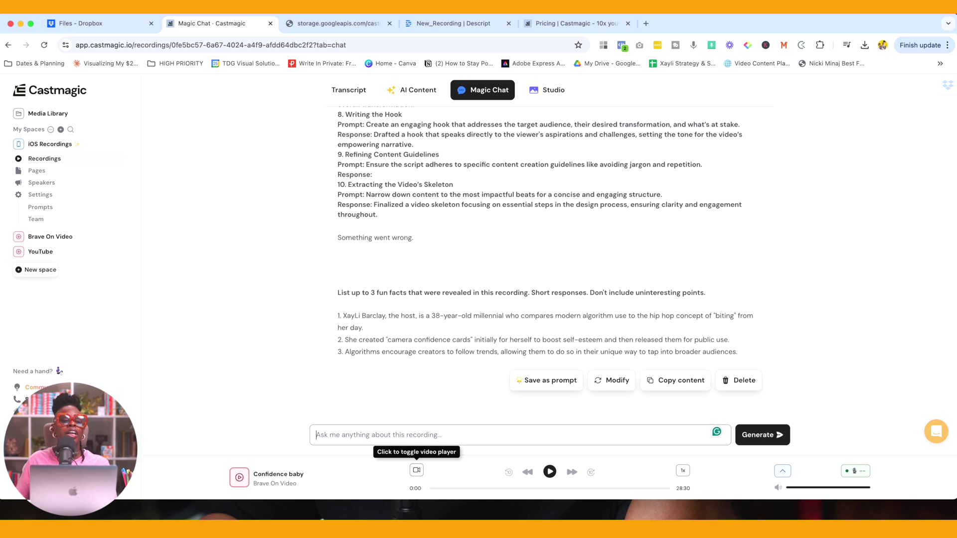
pyautogui.scroll(10, 417, 470)
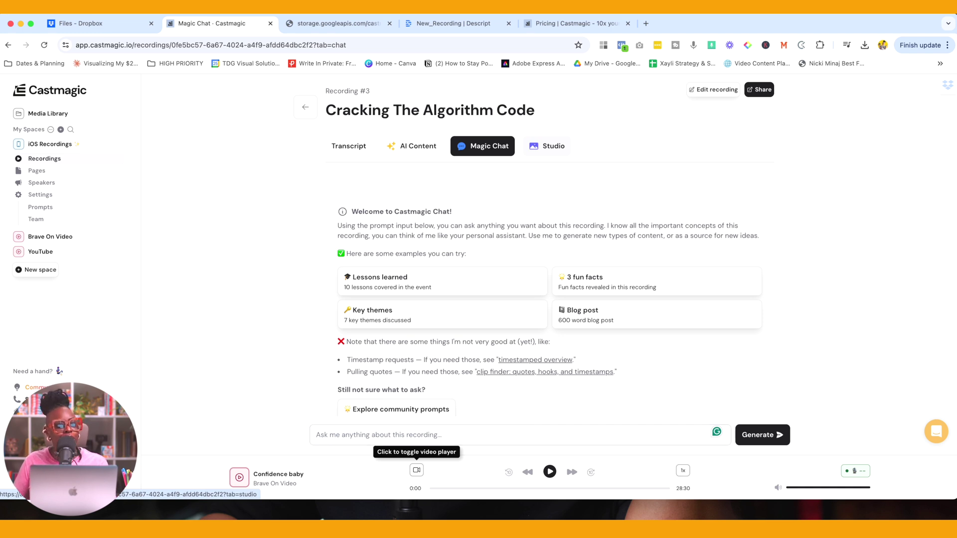
# - Look over the Studio welcome page, then show the Cracking The Algorithm Code transcript
pyautogui.click(547, 146)
pyautogui.scroll(-2, 547, 146)
pyautogui.scroll(-3, 591, 244)
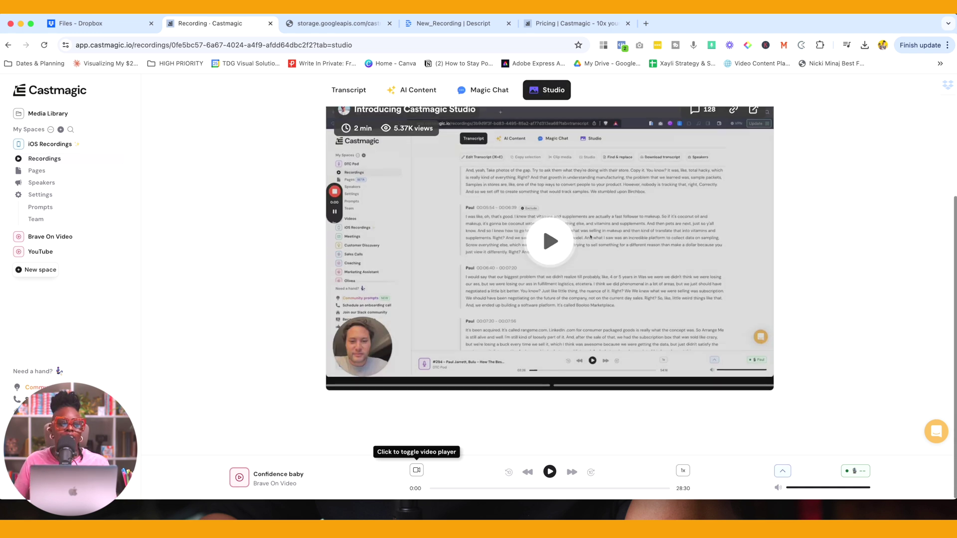
pyautogui.scroll(4, 591, 245)
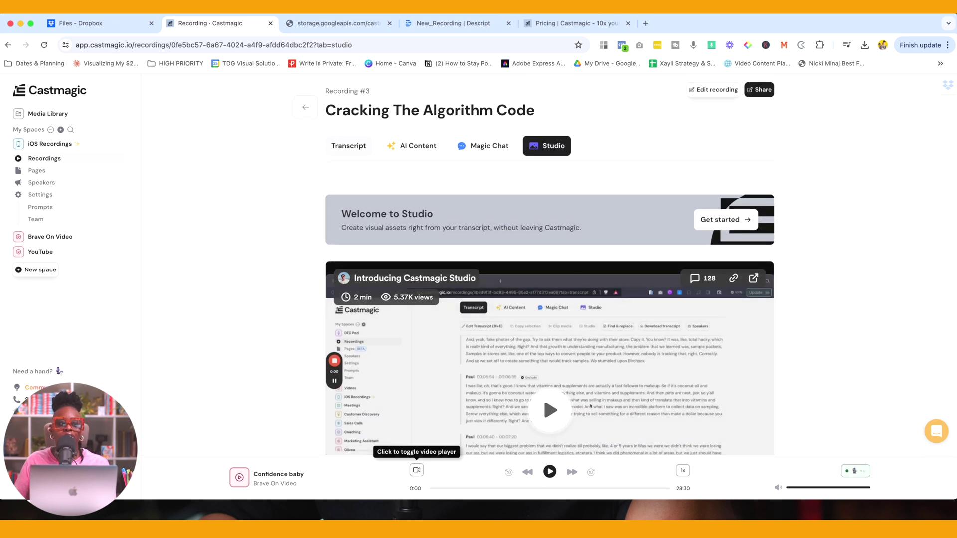
pyautogui.click(348, 146)
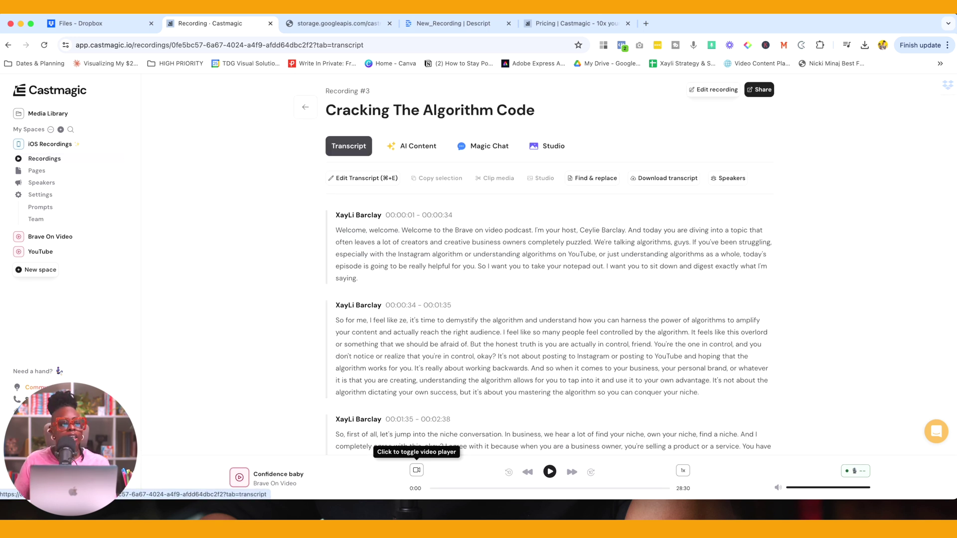